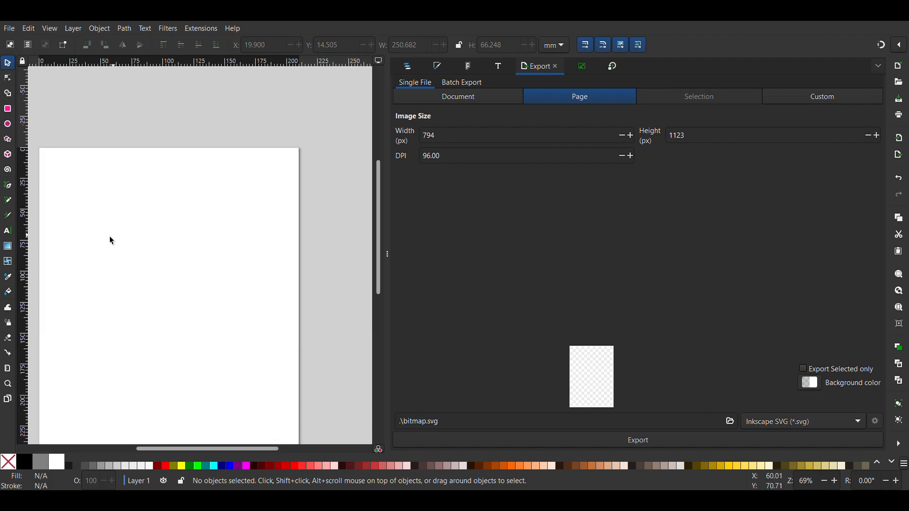
Step: Add a text object near the top of the page containing the first name for the keychain
left_click(7, 232)
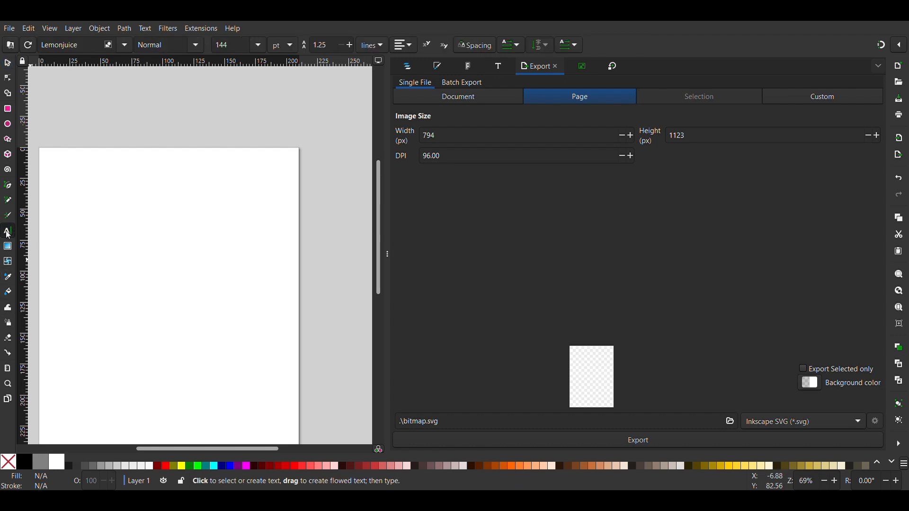
left_click(69, 227)
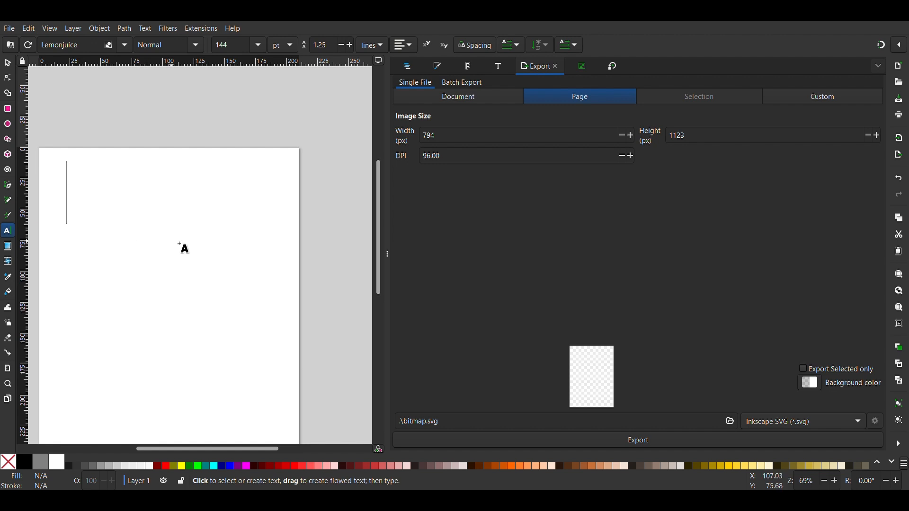
type("Robin")
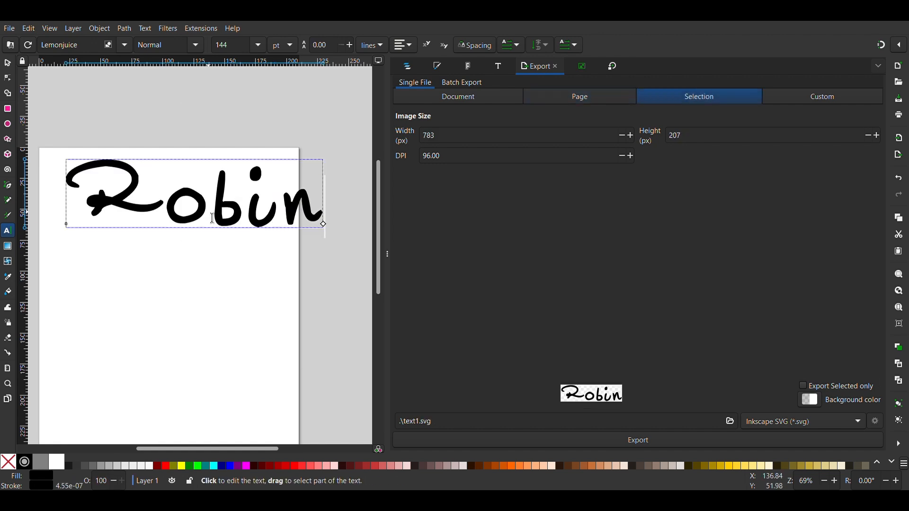
Step: Select the whole text and set its font to Jokerman, trying out NSimSun and Peanut Butter along the way
double_click(186, 216)
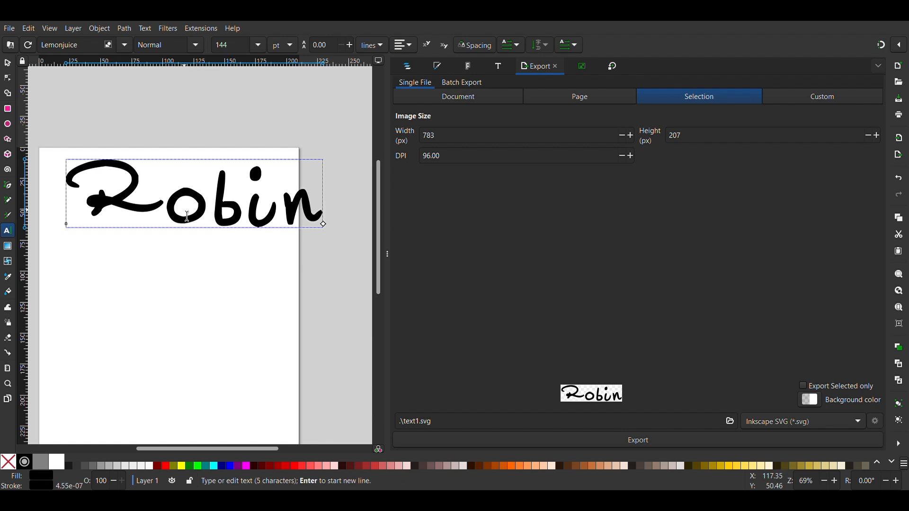
left_click(187, 217)
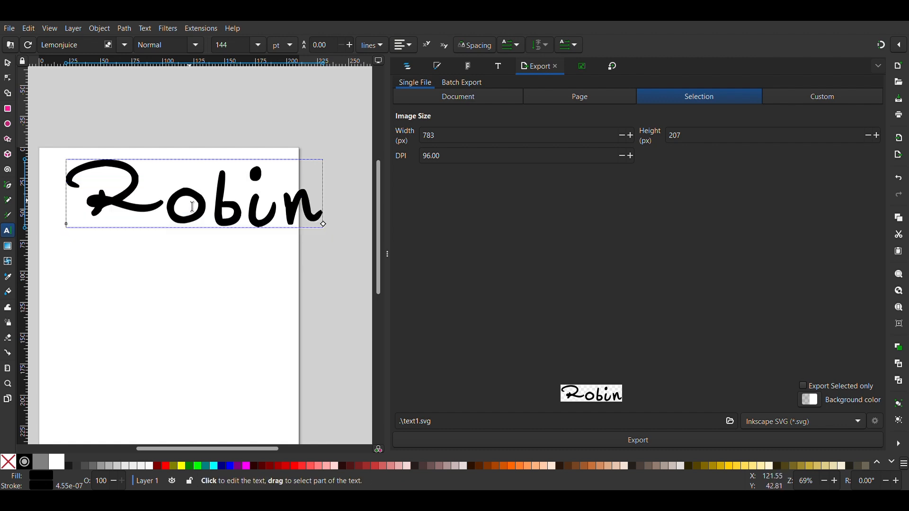
double_click(193, 207)
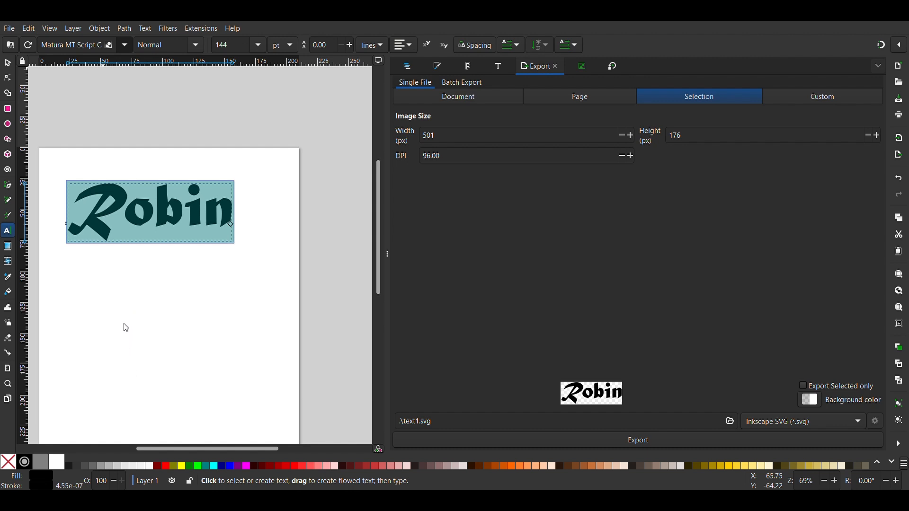
left_click(125, 341)
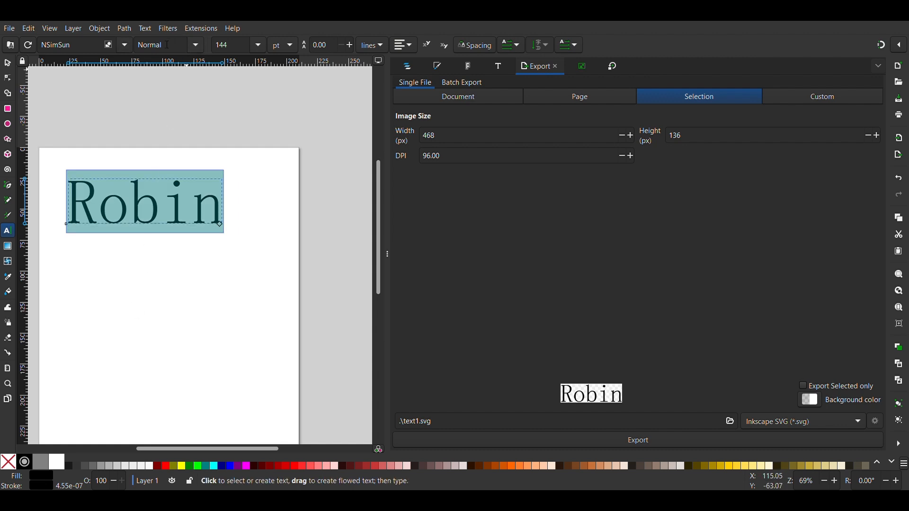
left_click(121, 44)
left_click(136, 346)
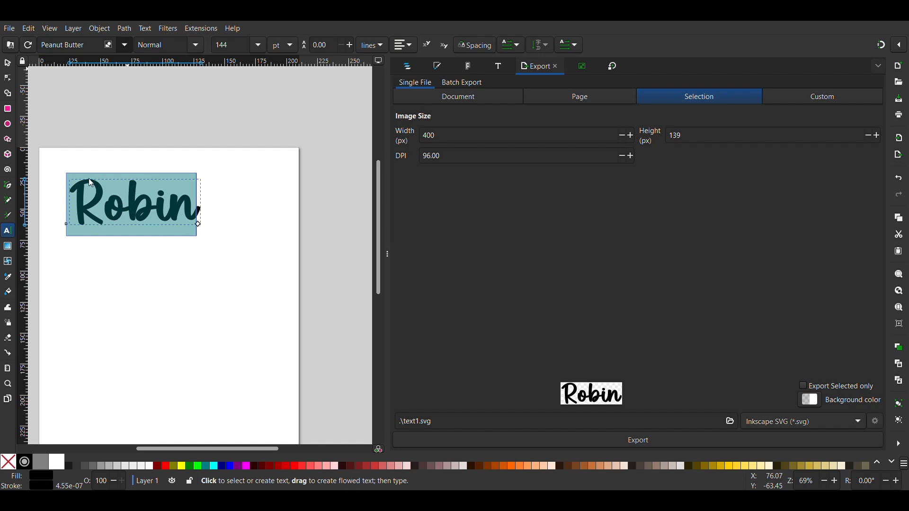
left_click(91, 192)
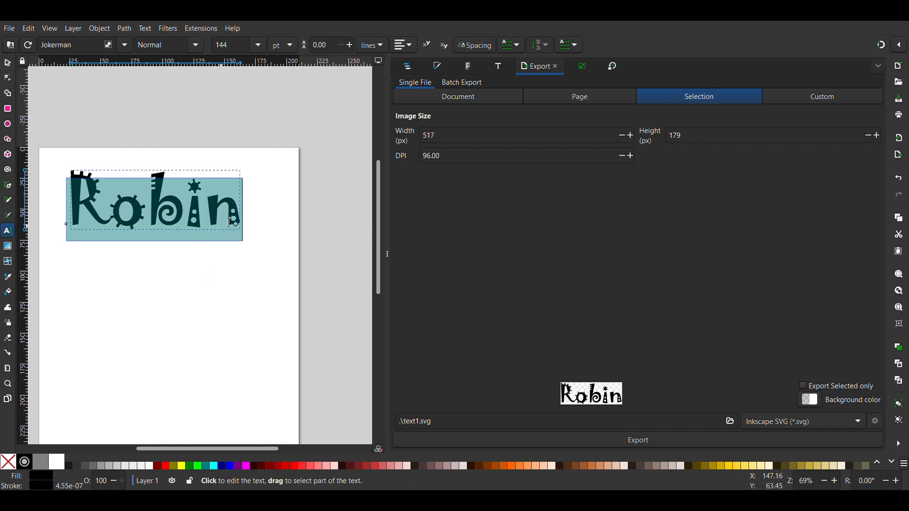
Step: Enlarge the name text from its lower corner, undoing the first stretch to about 162 by 79 mm
left_click(8, 63)
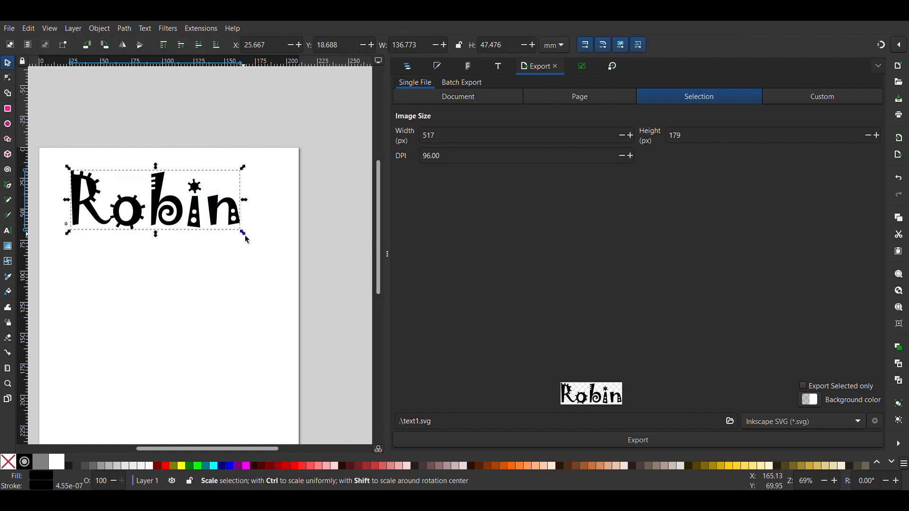
left_click_drag(244, 233, 276, 275)
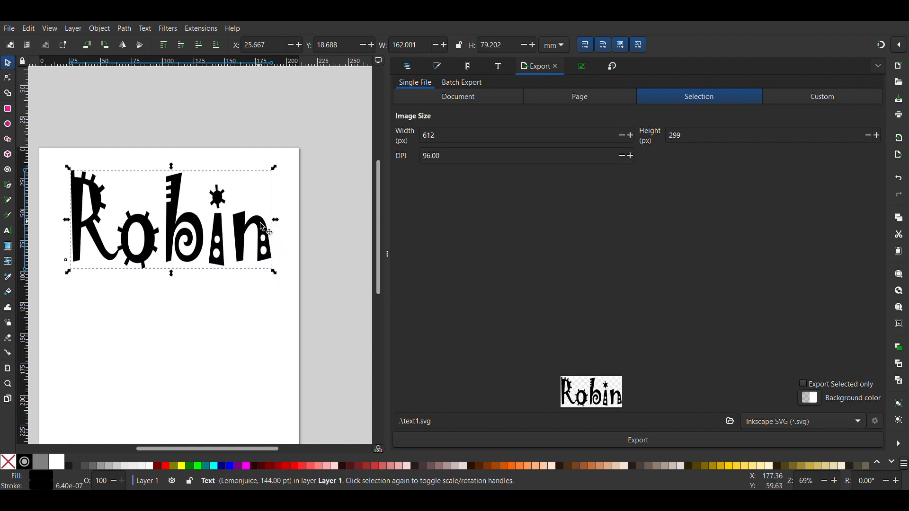
key("ctrl+z")
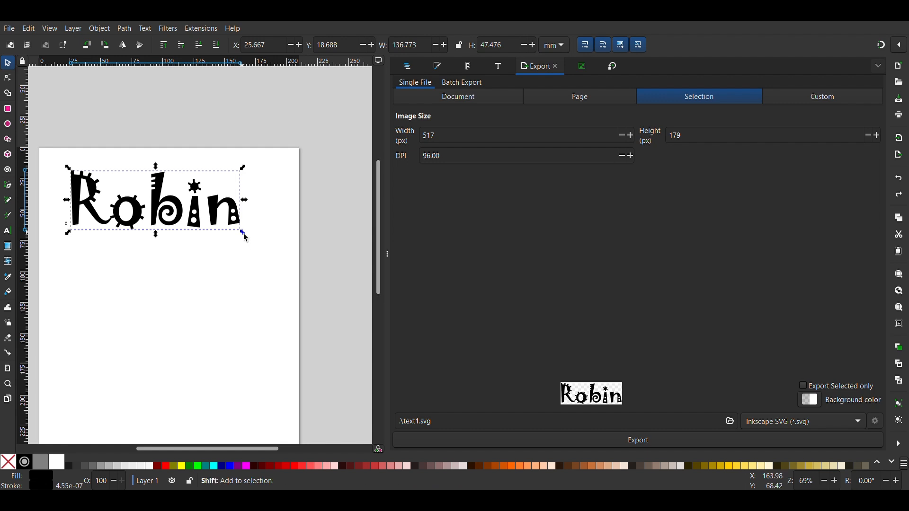
left_click_drag(247, 239, 291, 295)
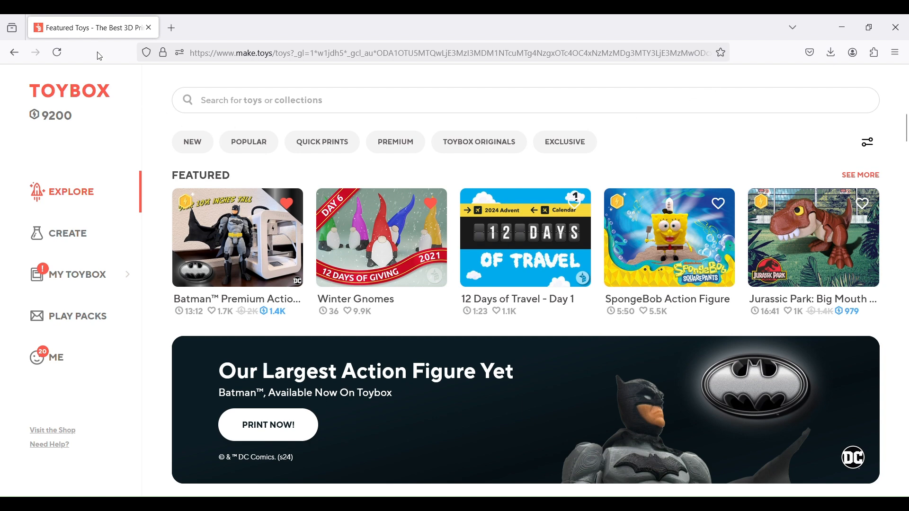
Step: Switch to Toybox and open the Build app in the Creator Space
left_click(66, 237)
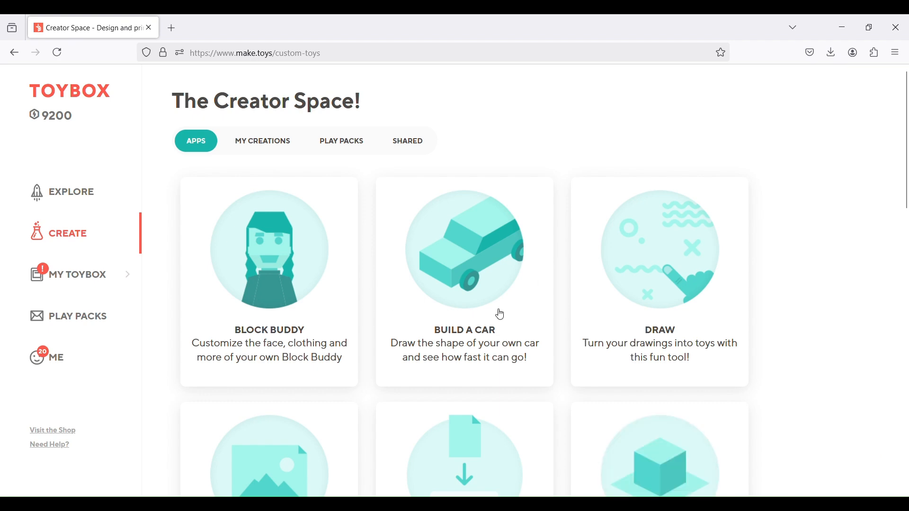
scroll(559, 301, "down", 3)
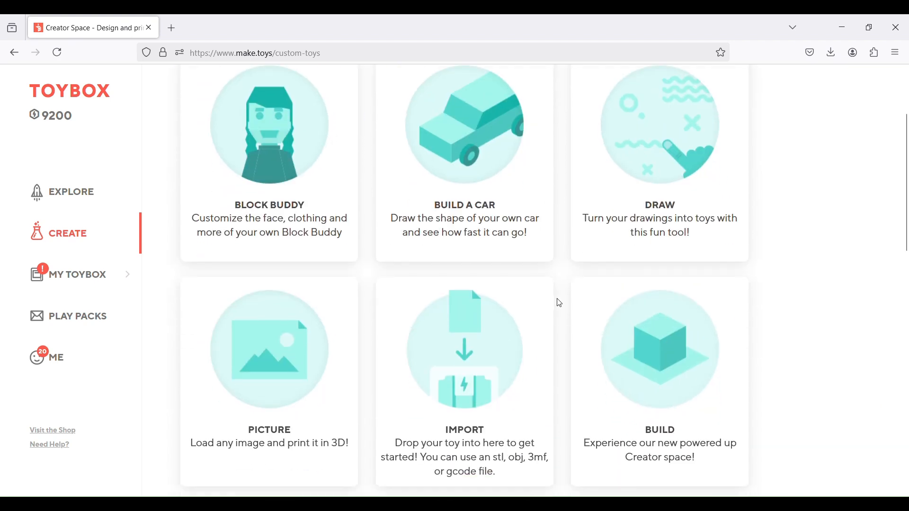
left_click(663, 363)
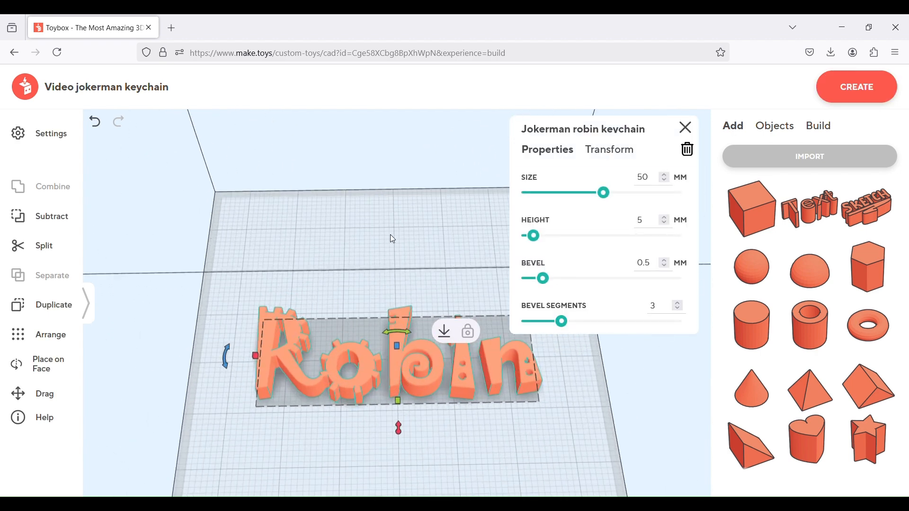
Step: Set the bevel of the imported name model to 1.8 mm
left_click_drag(390, 235, 353, 248)
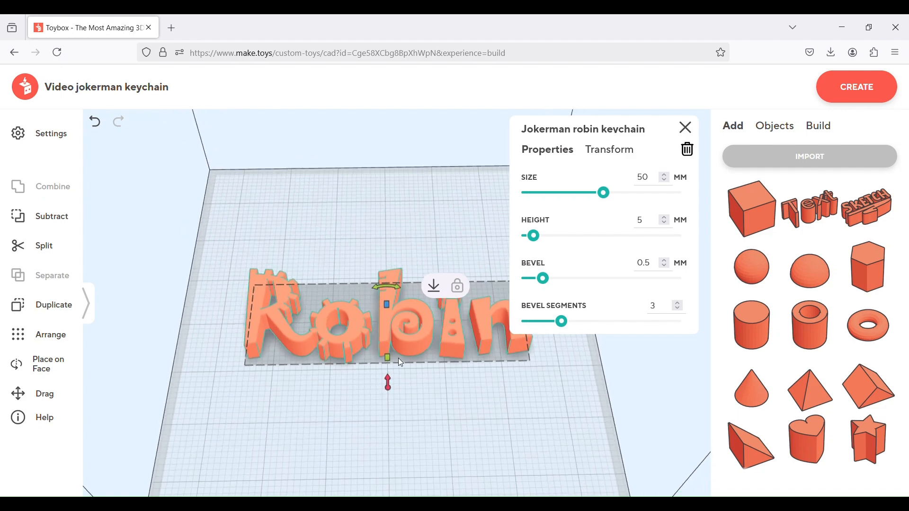
scroll(398, 362, "up", 5)
scroll(408, 365, "down", 5)
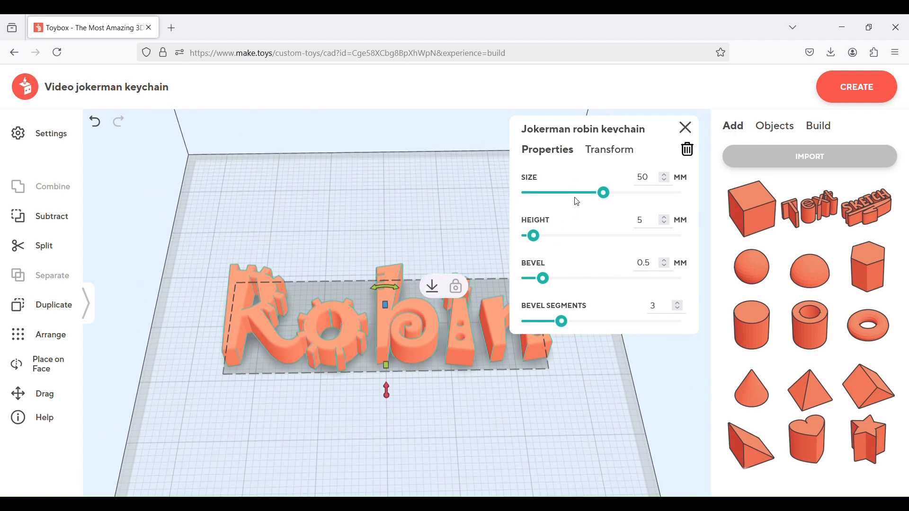
left_click(688, 129)
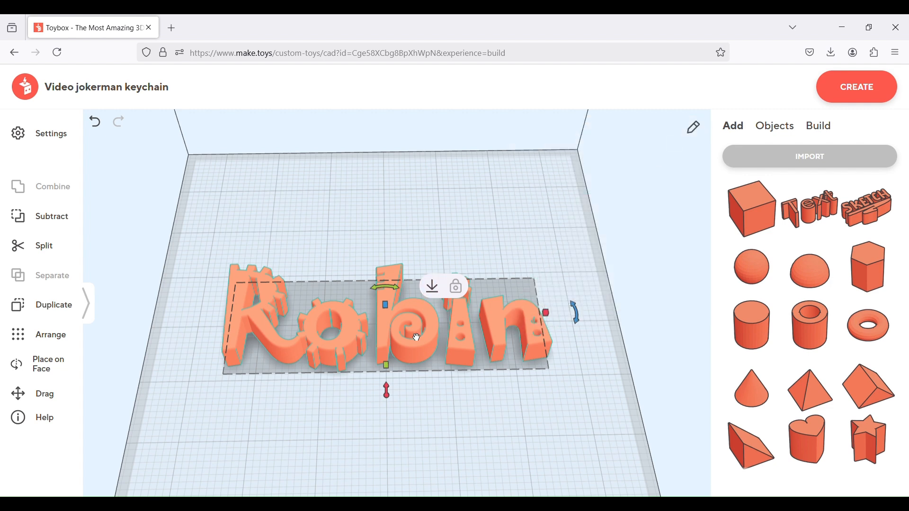
left_click(695, 134)
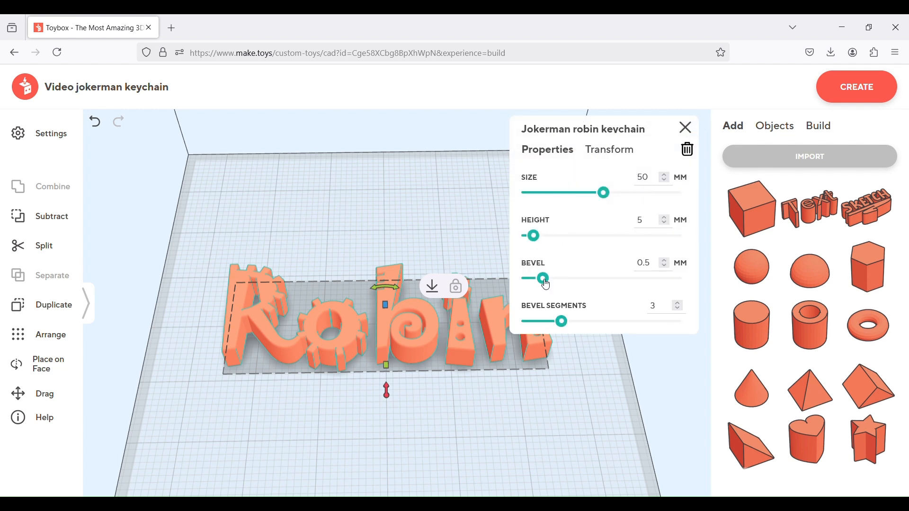
key("Left")
left_click_drag(548, 285, 583, 283)
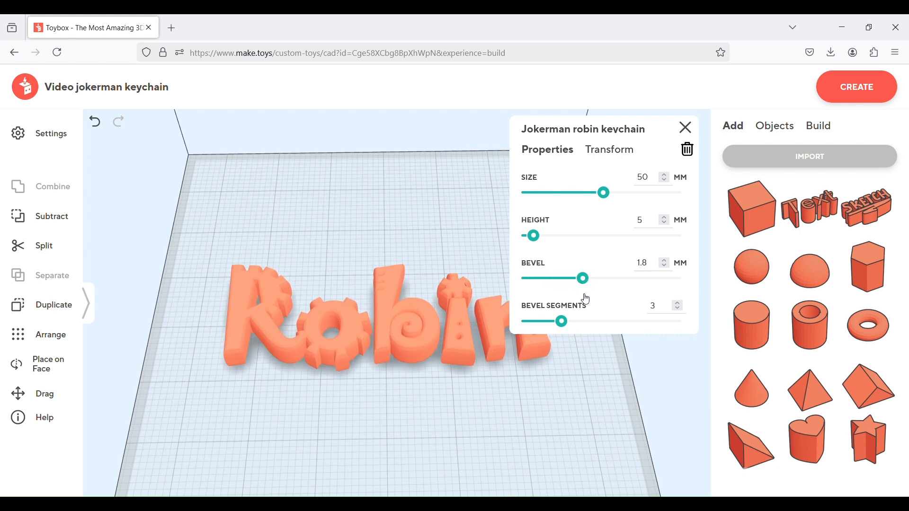
Step: Try the name model with 1 bevel segment and restore it to 3 segments
left_click_drag(563, 327, 526, 323)
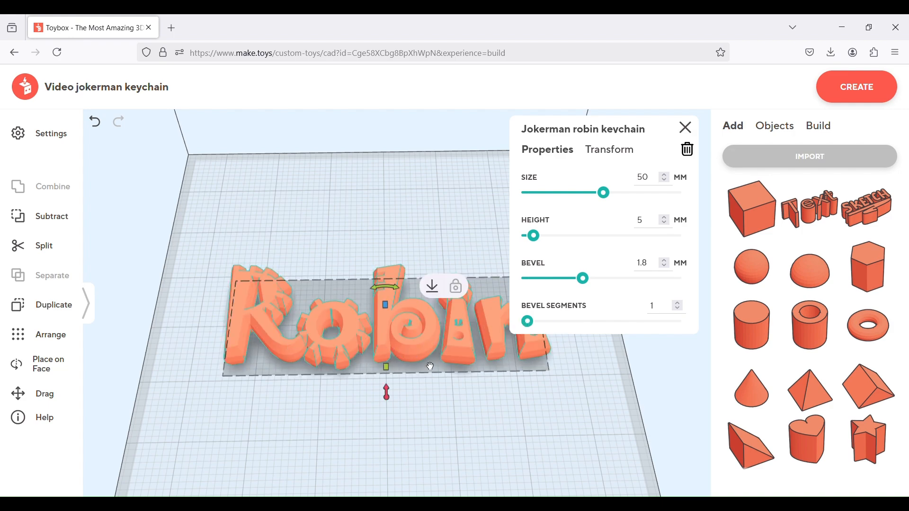
left_click_drag(426, 413, 397, 435)
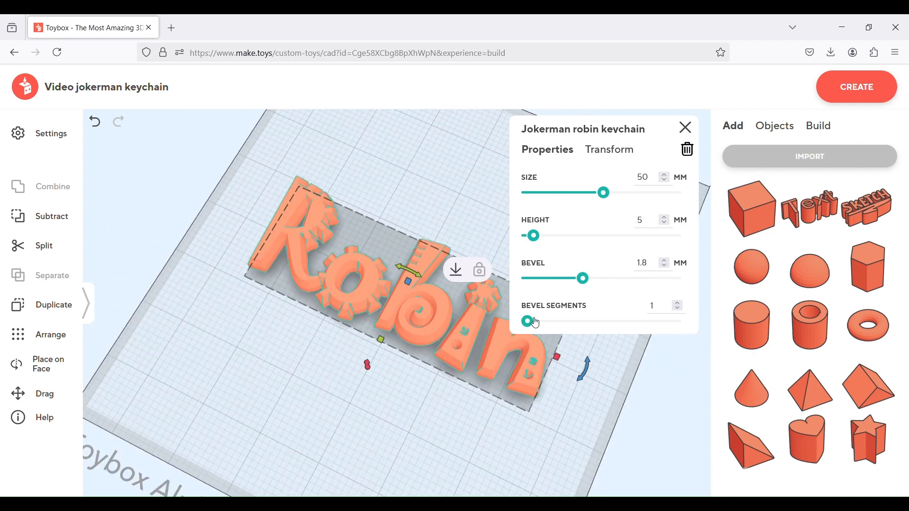
left_click_drag(528, 322, 567, 329)
Step: Add a box in front of the name model and stretch it sideways to span all the letters
left_click_drag(430, 403, 410, 384)
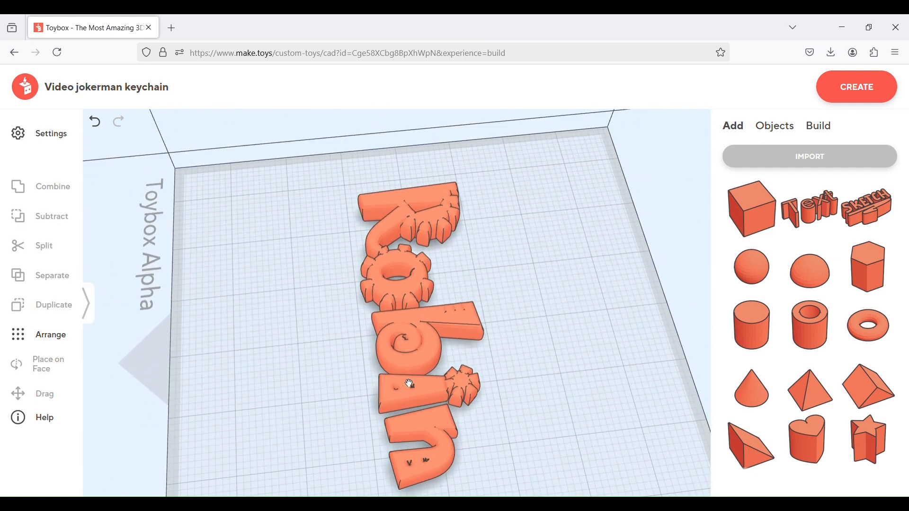
left_click_drag(354, 396, 438, 420)
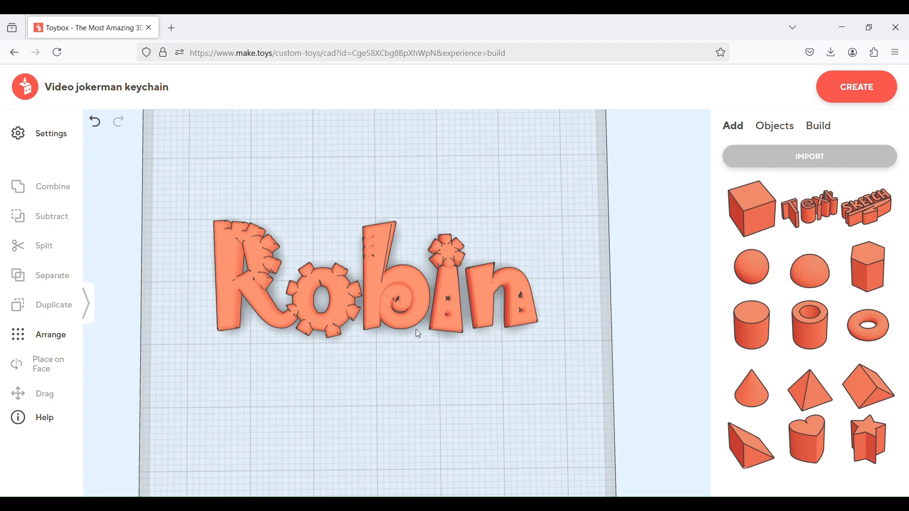
left_click(443, 312)
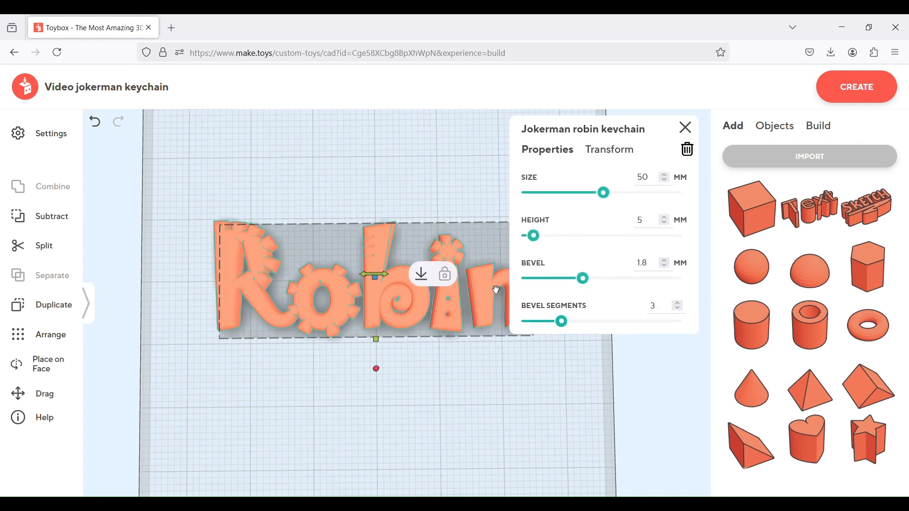
left_click(485, 374)
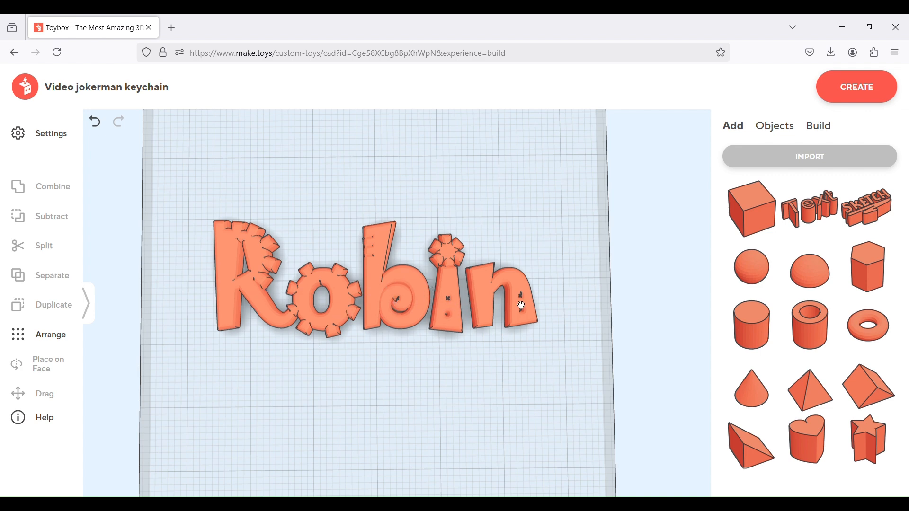
left_click(752, 207)
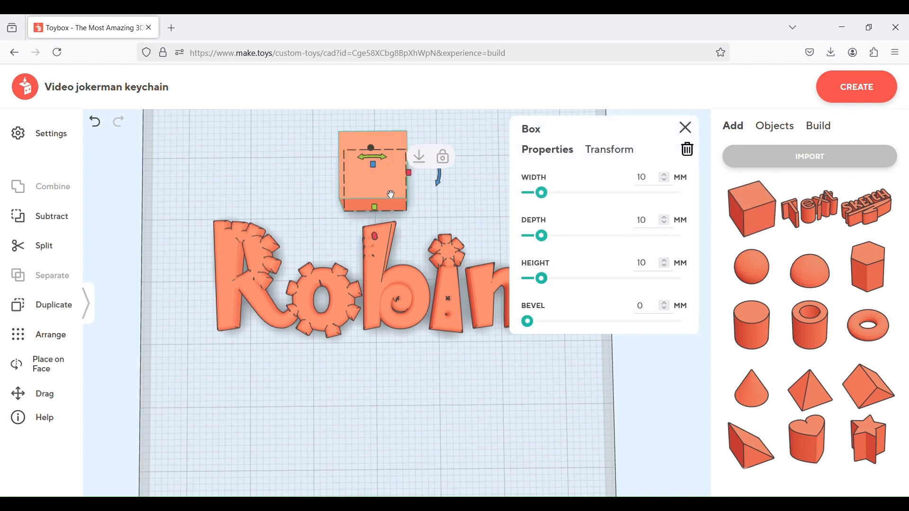
left_click_drag(391, 195, 219, 375)
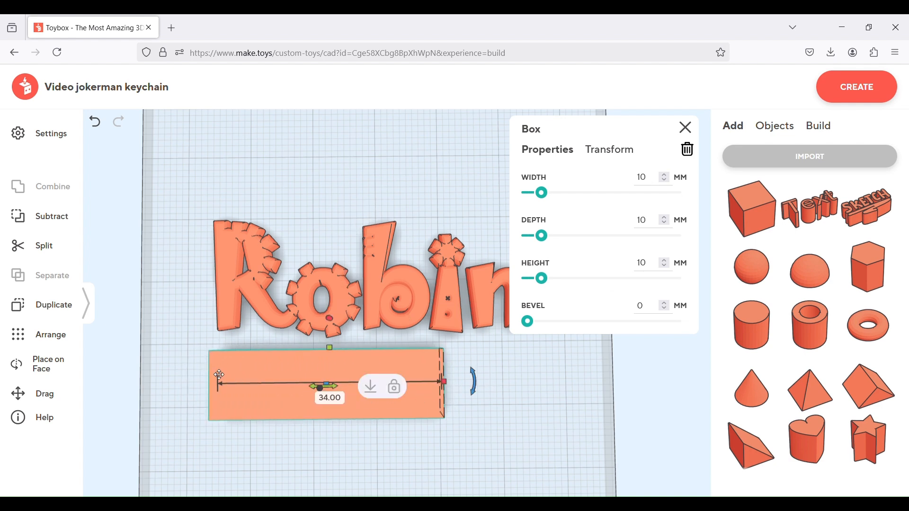
left_click_drag(445, 382, 577, 386)
Step: Move the stretched box so it overlaps the lower edge of the letters as a base bar
left_click_drag(498, 374, 451, 367)
left_click(686, 127)
left_click(410, 447)
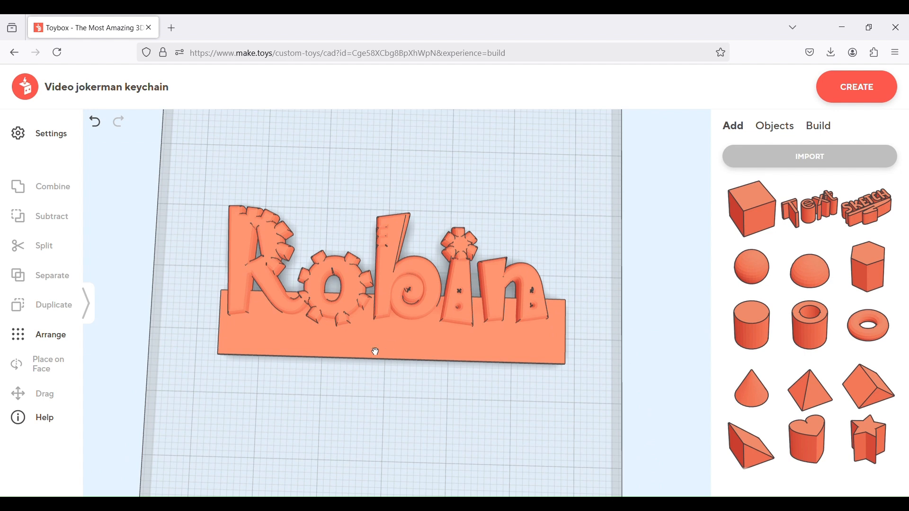
Step: Reduce the base bar's depth to a narrow strip under the letters and shift it 1 mm toward the first letter
scroll(365, 275, "up", 3)
left_click(377, 370)
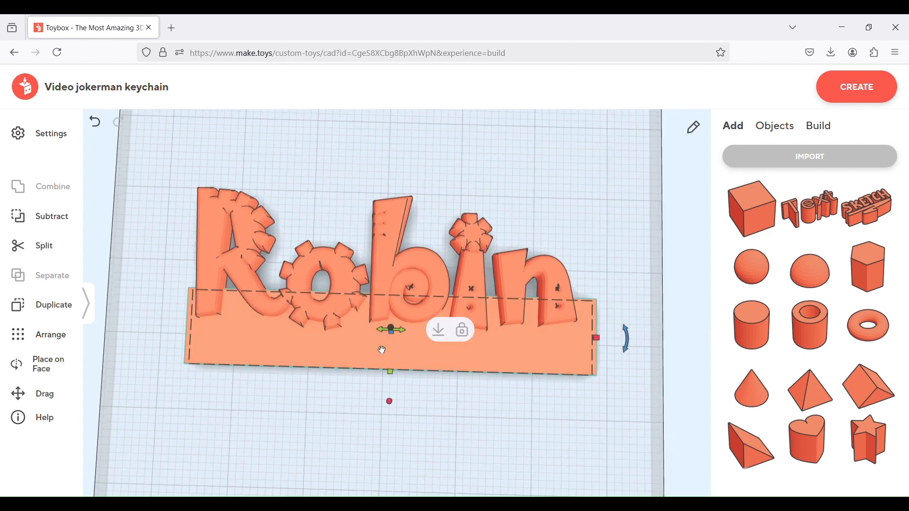
left_click_drag(399, 381, 389, 348)
left_click(370, 391)
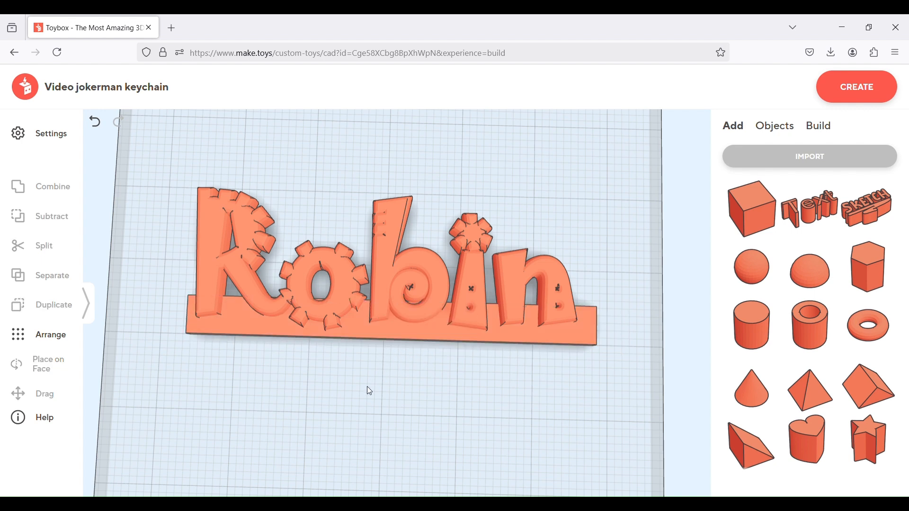
left_click_drag(448, 344, 443, 344)
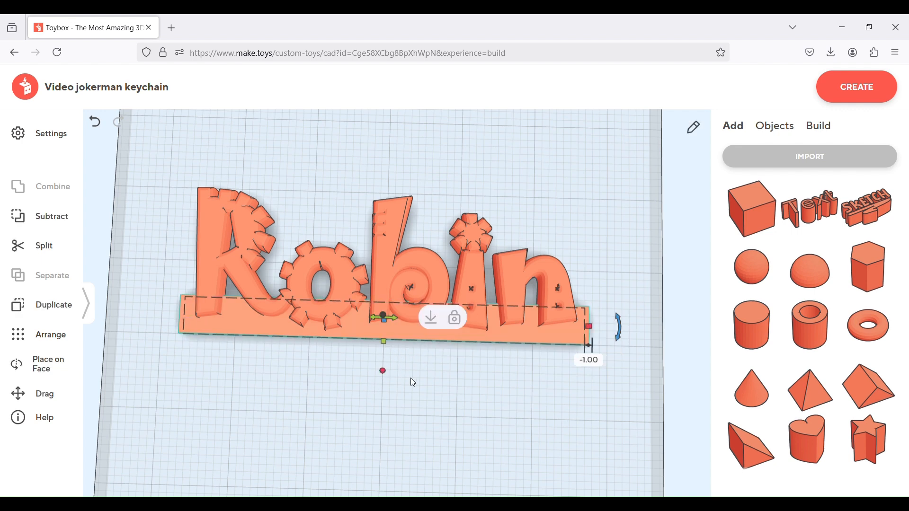
left_click(412, 379)
Step: Add a ring shape to the build plate for the keychain loop
scroll(499, 386, "down", 3)
mouse_move(381, 361)
left_mouse_down()
mouse_move(457, 383)
mouse_move(379, 393)
mouse_move(377, 313)
mouse_move(388, 346)
mouse_move(380, 377)
left_mouse_up()
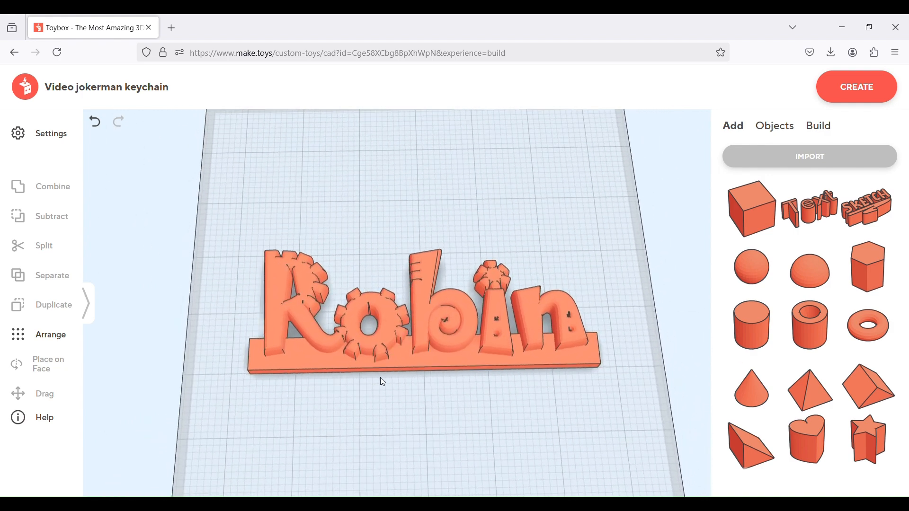
left_click(812, 323)
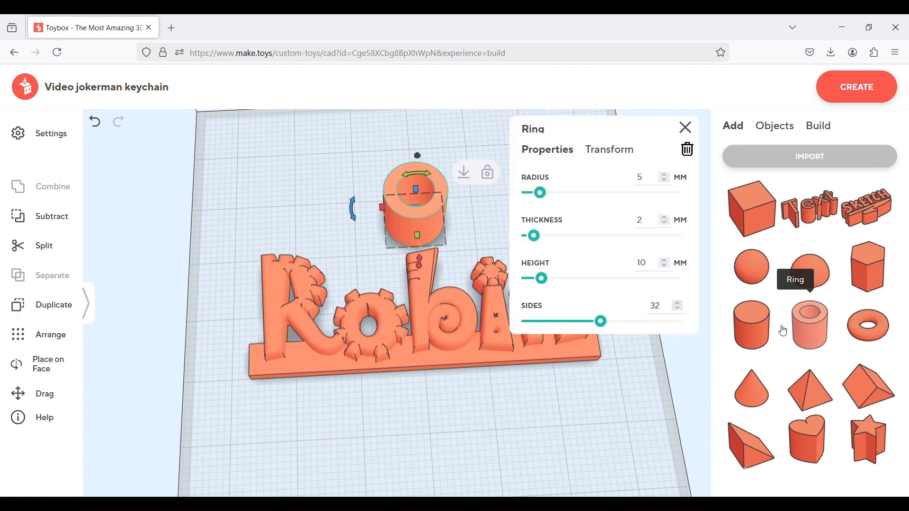
Step: Place the ring at the base bar's end beside the first letter, overlapping the bar, and set its radius to 4 mm
left_click_drag(431, 220, 224, 375)
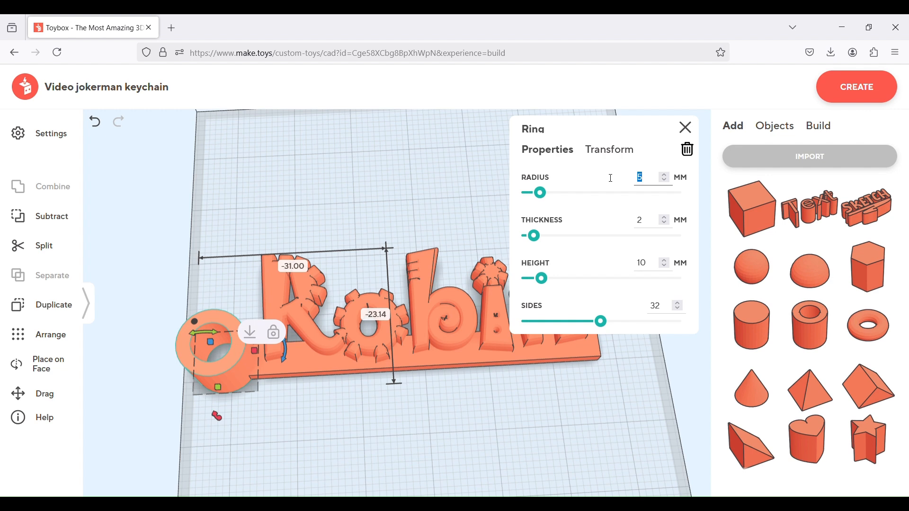
type("4")
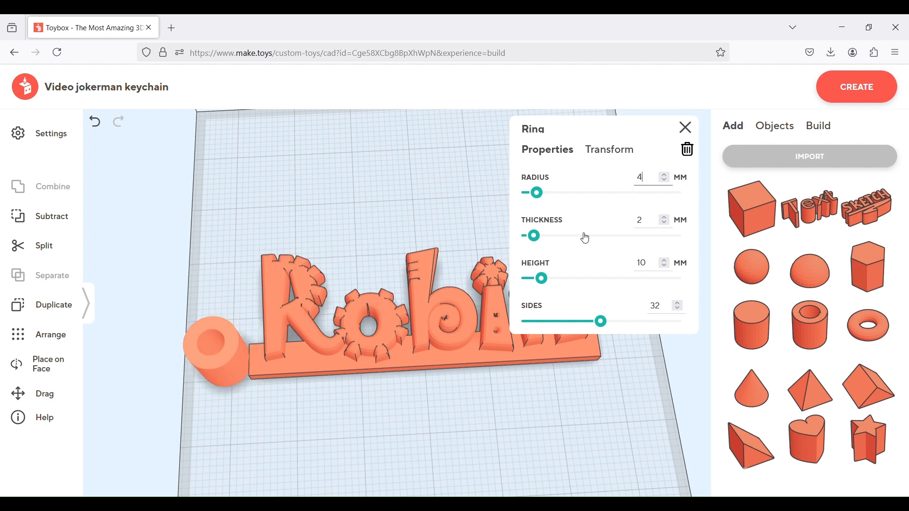
left_click(227, 367)
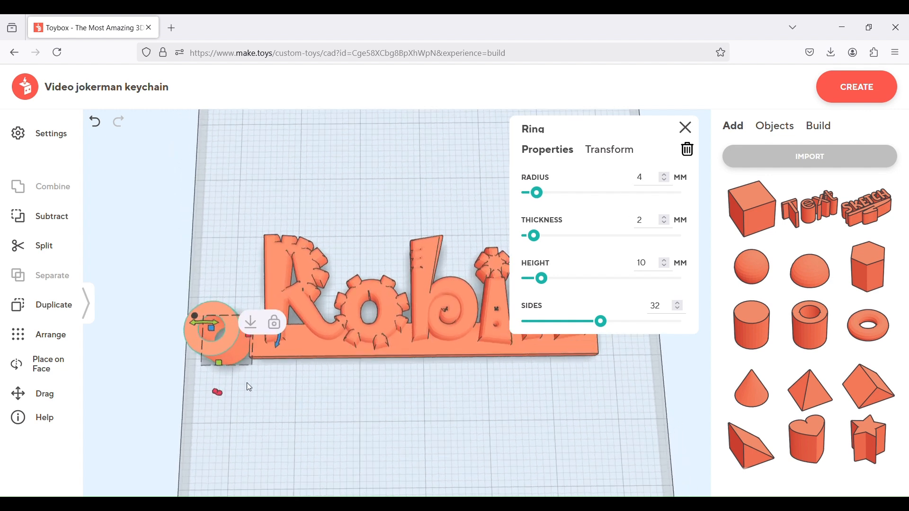
left_click_drag(240, 355, 254, 355)
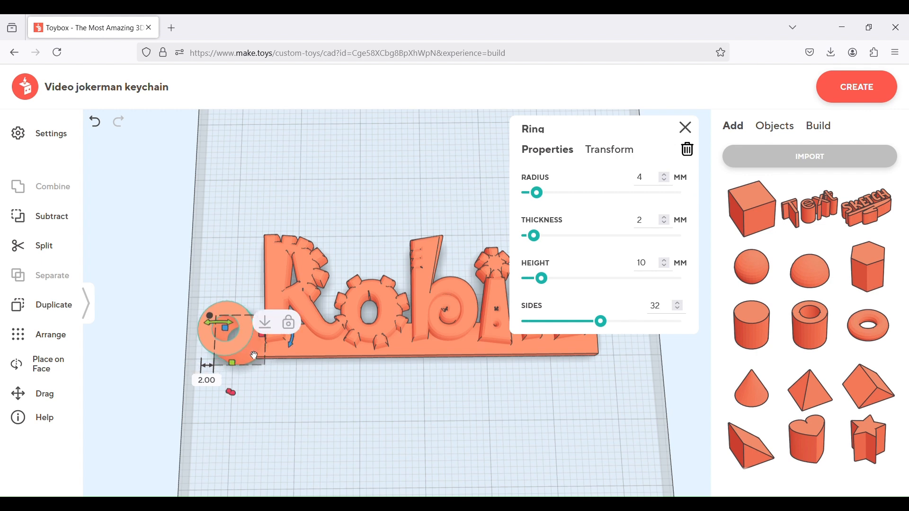
left_click(273, 388)
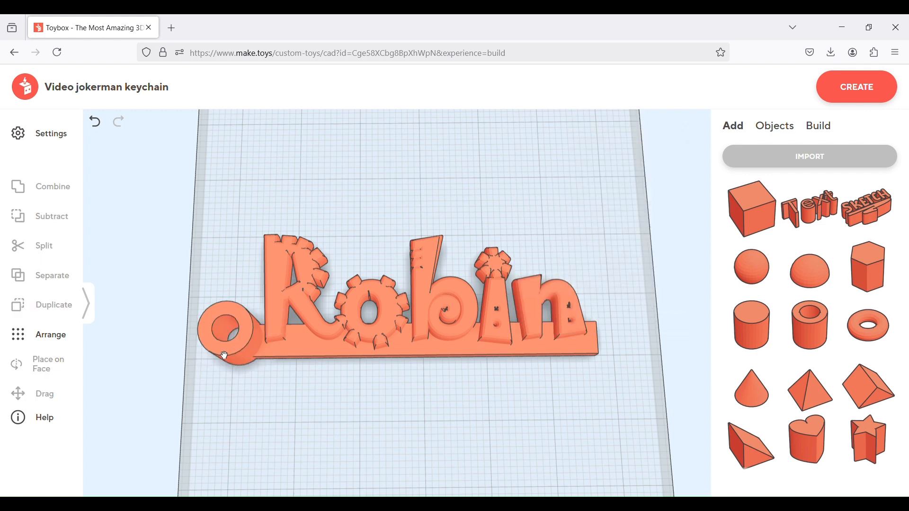
Step: Reduce the ring's height until it is about as thin as the base bar
left_click(224, 355)
scroll(301, 378, "up", 3)
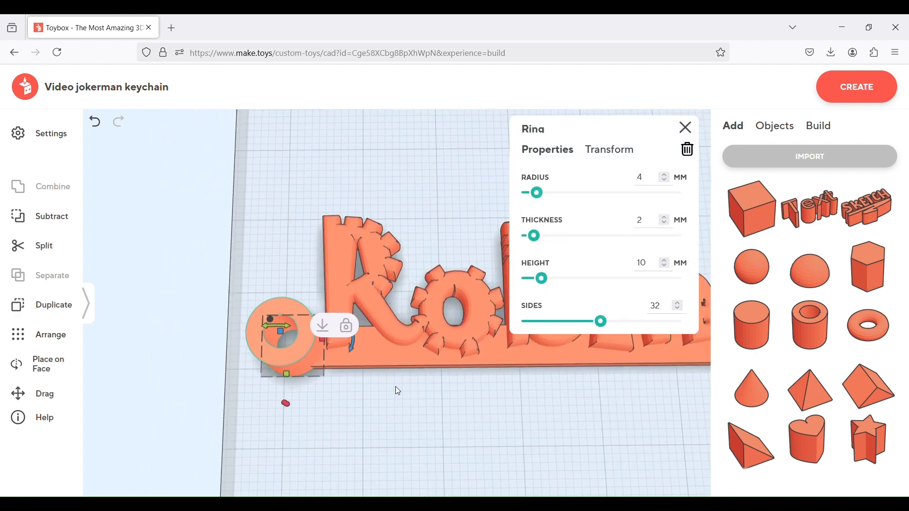
left_click_drag(396, 388, 374, 374)
left_click_drag(281, 358, 284, 405)
left_click(426, 450)
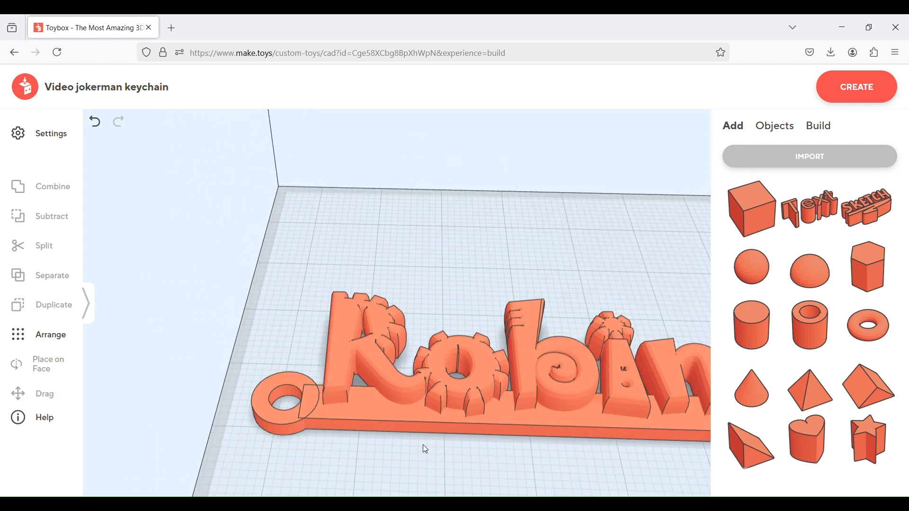
Step: Inspect the keychain from above and from underneath, checking how the ring, bar and letters join
scroll(422, 461, "down", 5)
left_click_drag(423, 456, 432, 489)
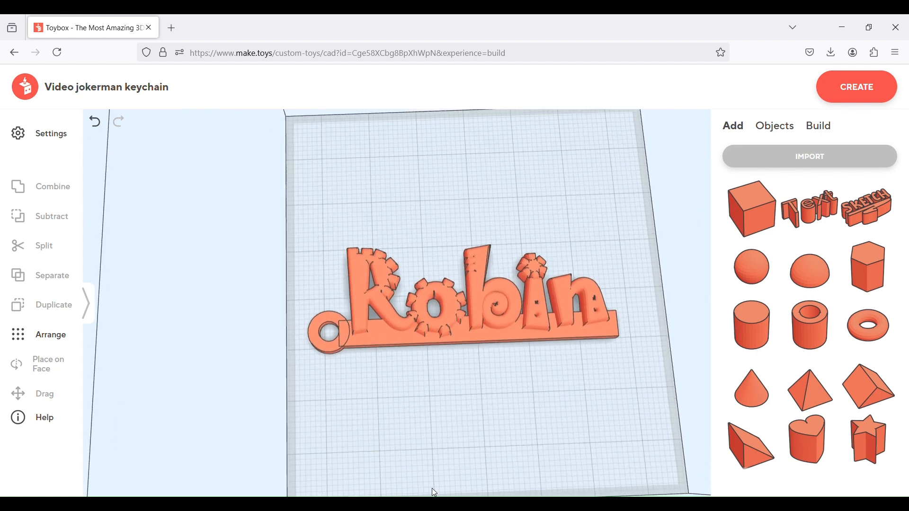
scroll(478, 349, "up", 5)
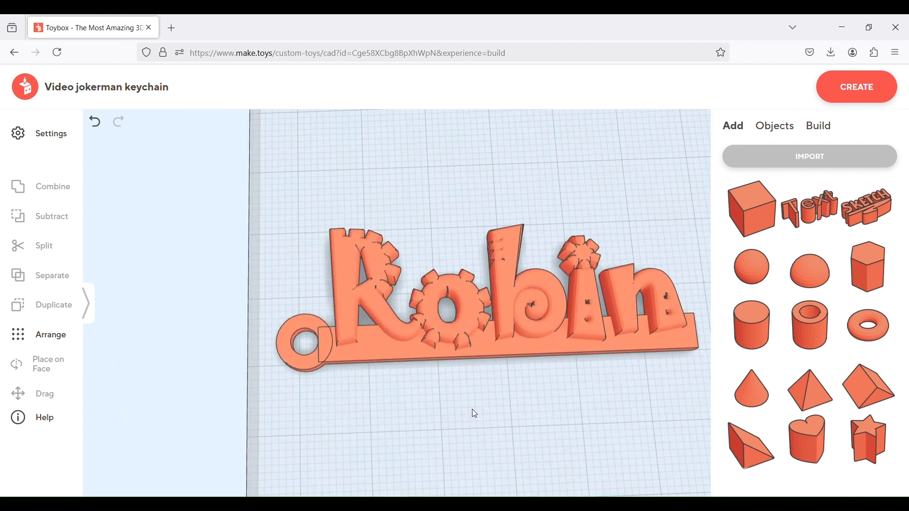
left_click_drag(473, 409, 413, 422)
left_click_drag(440, 413, 465, 236)
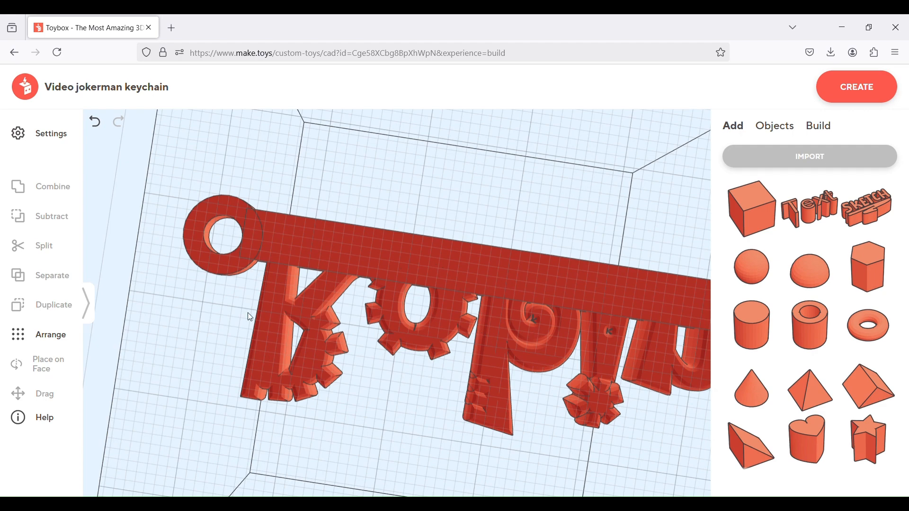
left_click_drag(486, 229, 472, 393)
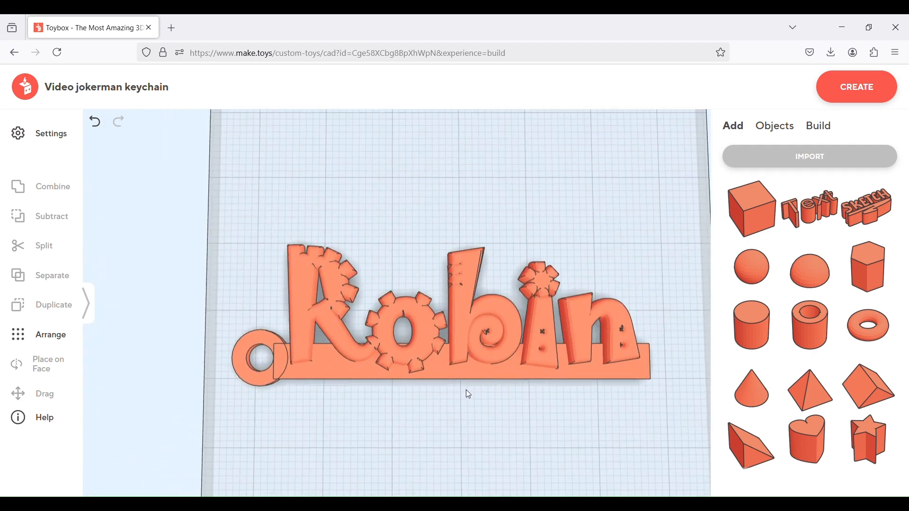
left_click(477, 316)
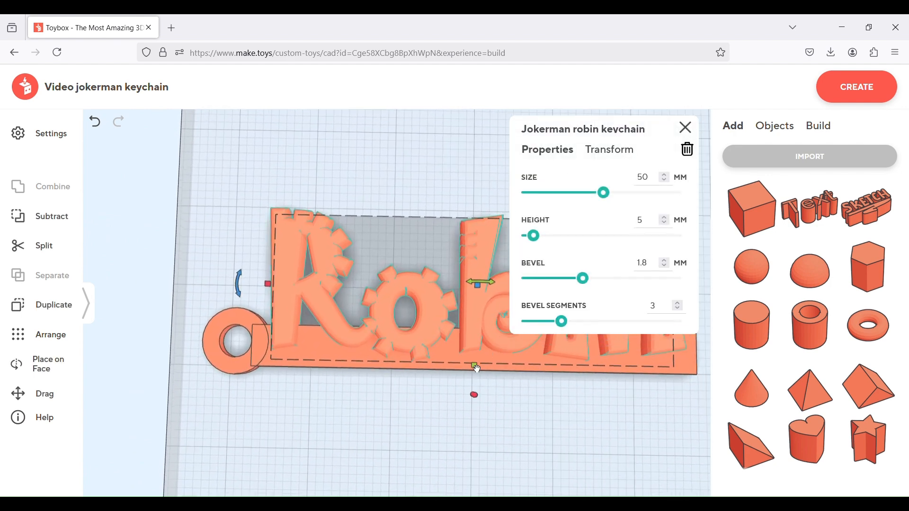
left_click(411, 225)
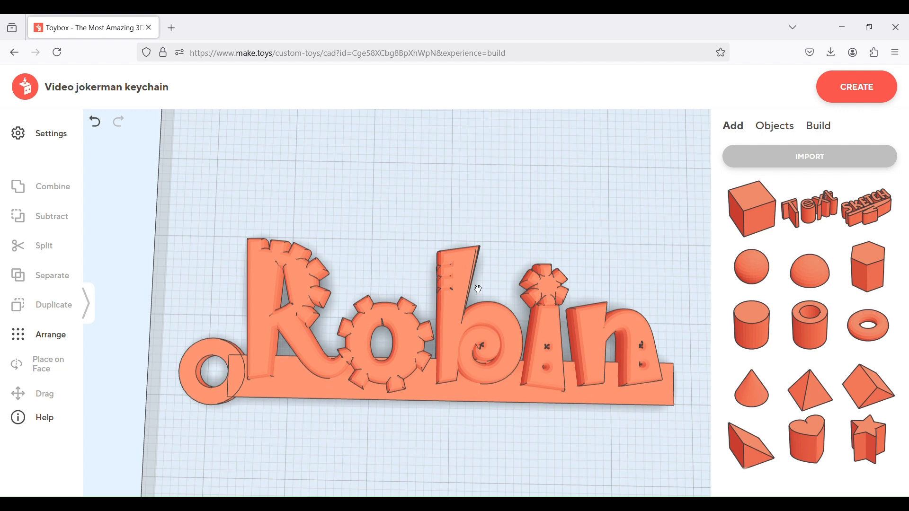
Step: Turn off grounding for the name model and lower its Z position to 0.5
left_click(459, 300)
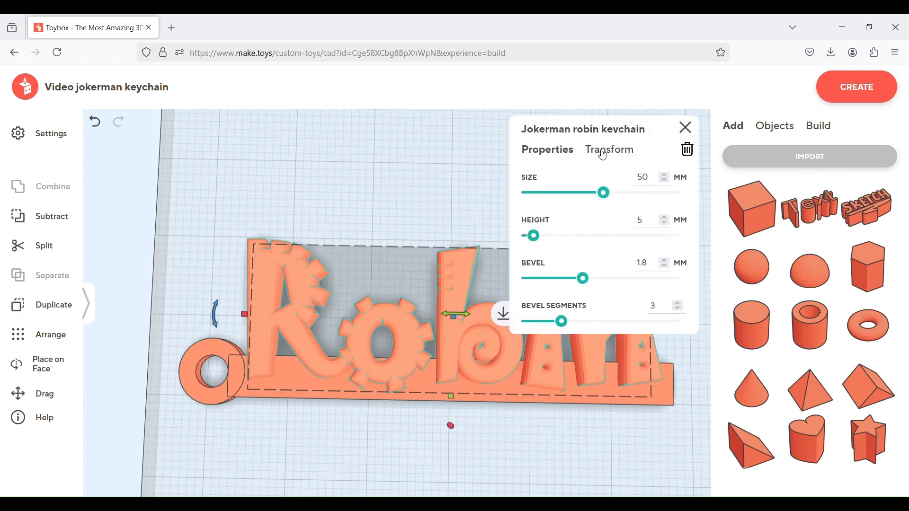
left_click(604, 153)
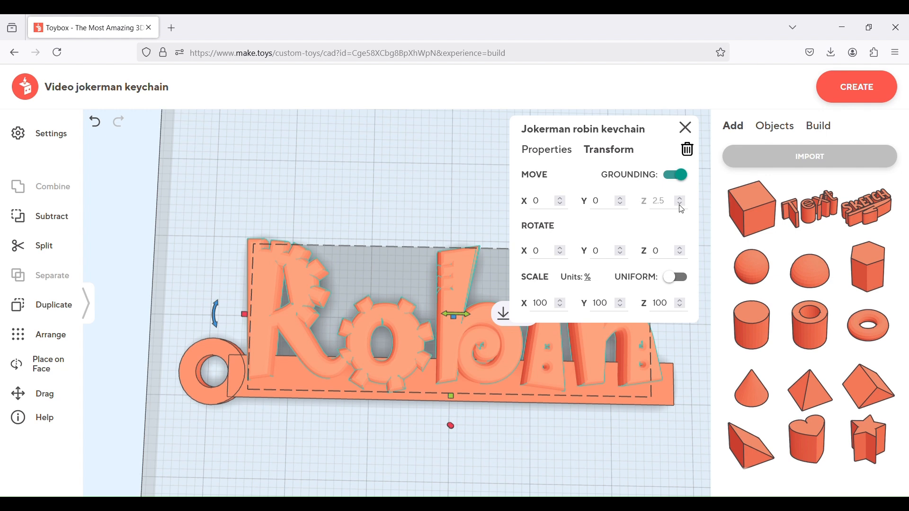
left_click(677, 177)
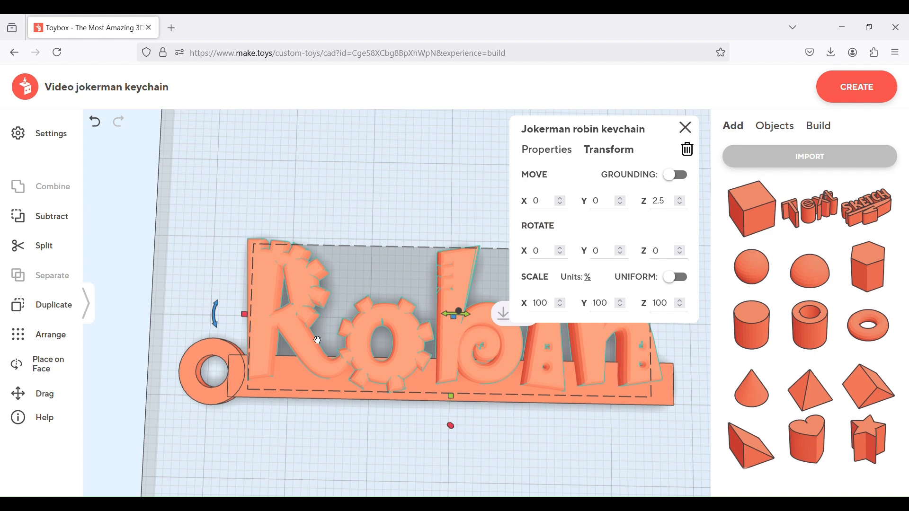
left_click(680, 204)
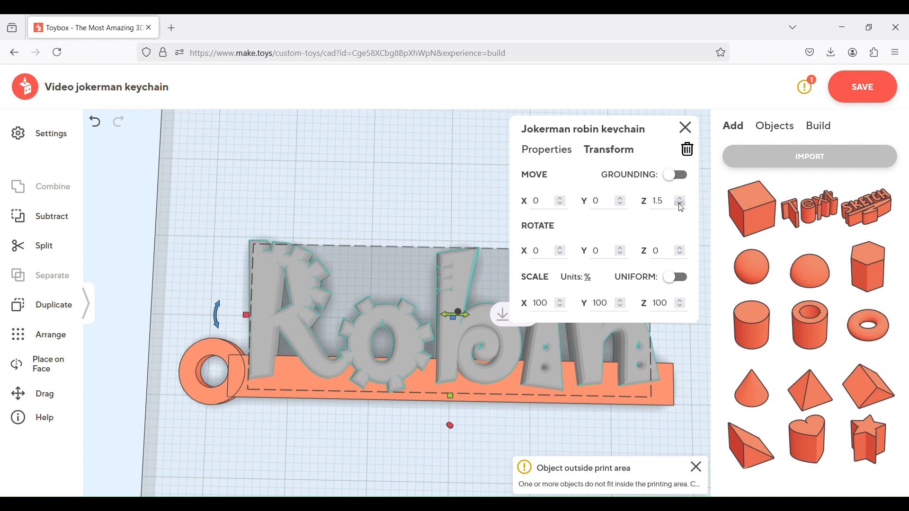
left_click(682, 209)
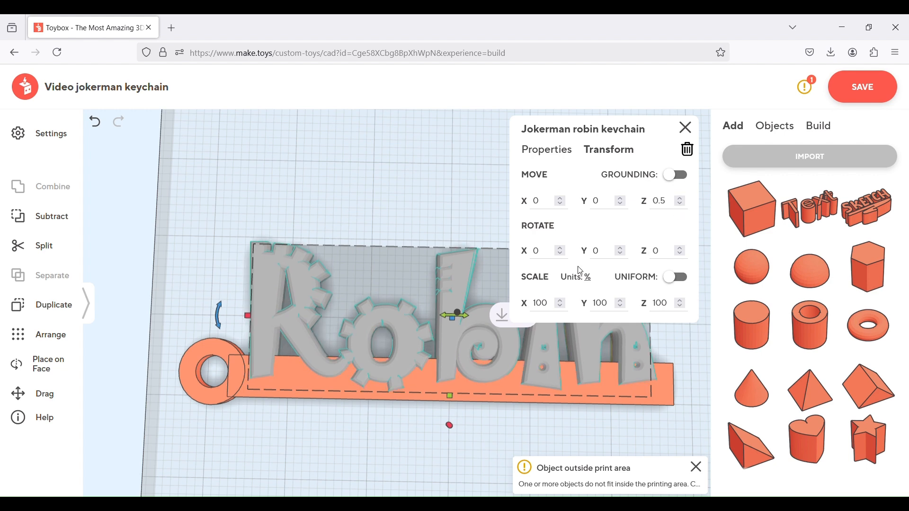
left_click(408, 222)
Step: Examine from several angles how deep the lowered letters sit in the base bar
scroll(591, 285, "up", 3)
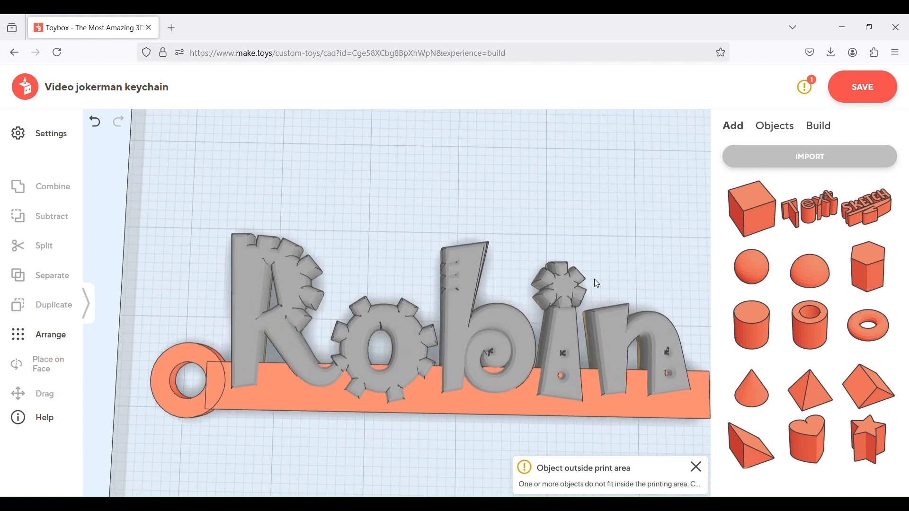
left_click_drag(588, 260, 602, 190)
scroll(519, 309, "down", 5)
left_click_drag(552, 355, 560, 393)
scroll(426, 399, "up", 3)
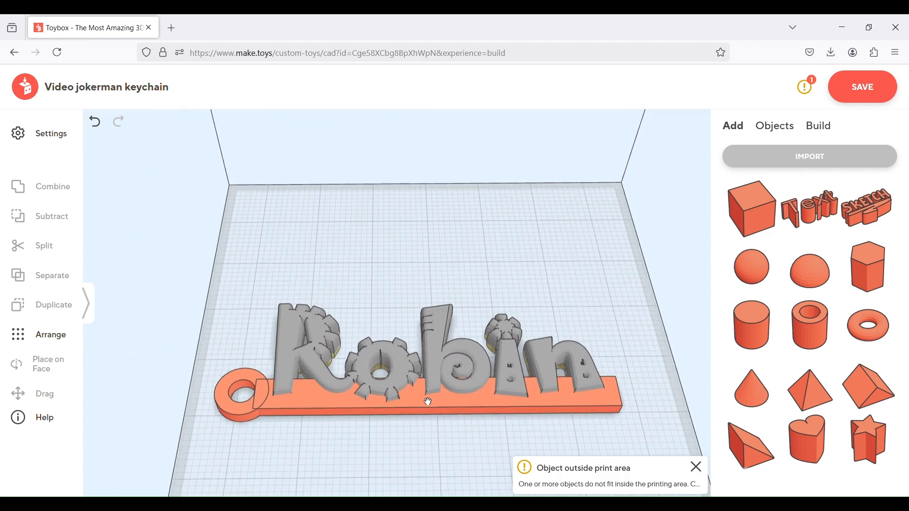
left_click_drag(431, 423, 443, 396)
scroll(423, 415, "up", 3)
mouse_move(539, 215)
left_mouse_down()
mouse_move(503, 161)
mouse_move(548, 168)
mouse_move(542, 201)
left_mouse_up()
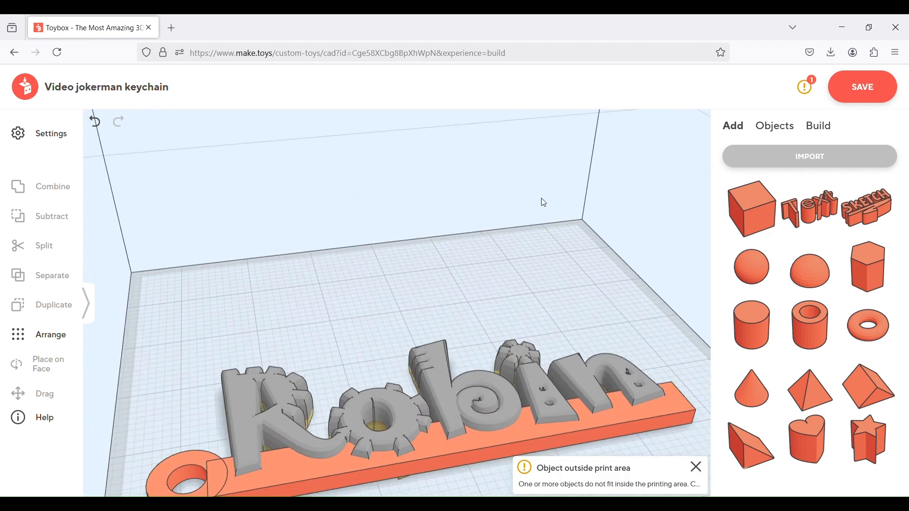
Step: Increase the height of the name letters slightly so they stand further above the base bar
scroll(434, 415, "up", 2)
left_click(447, 402)
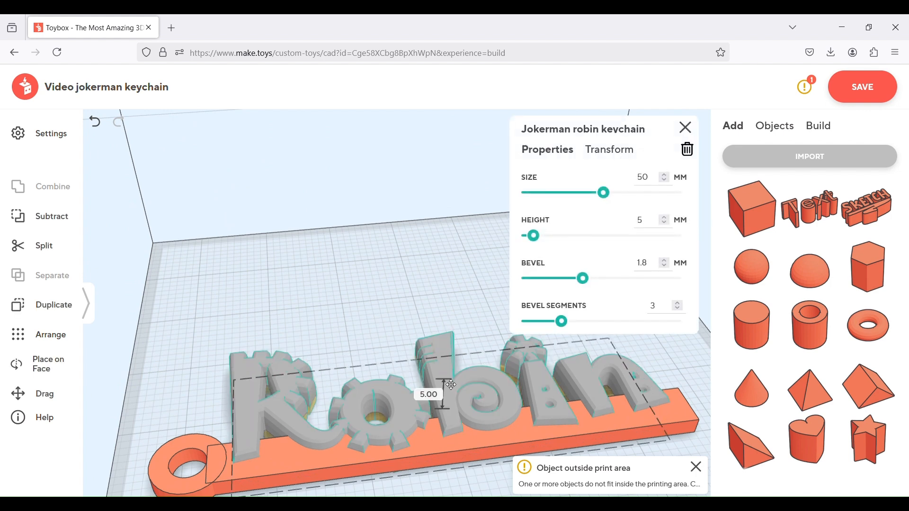
left_click_drag(448, 382, 451, 369)
left_click(418, 304)
left_click_drag(467, 325, 458, 399)
scroll(517, 287, "down", 3)
mouse_move(435, 457)
left_mouse_down()
mouse_move(447, 383)
mouse_move(434, 452)
left_mouse_up()
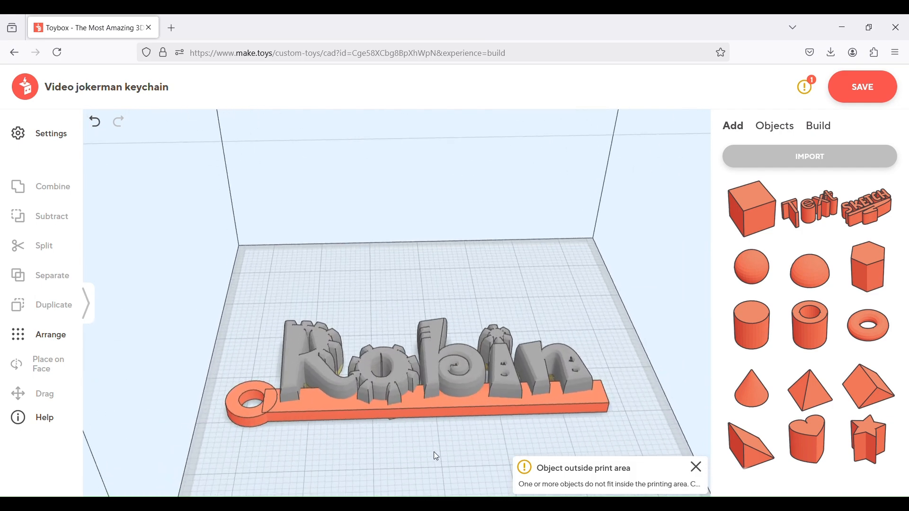
Step: Add a box and stretch it over the whole keychain at 630% width and 340% depth, with a height of 2 mm
left_click(752, 208)
left_click_drag(446, 299, 623, 331)
left_click_drag(423, 340, 430, 455)
left_click_drag(422, 304, 426, 378)
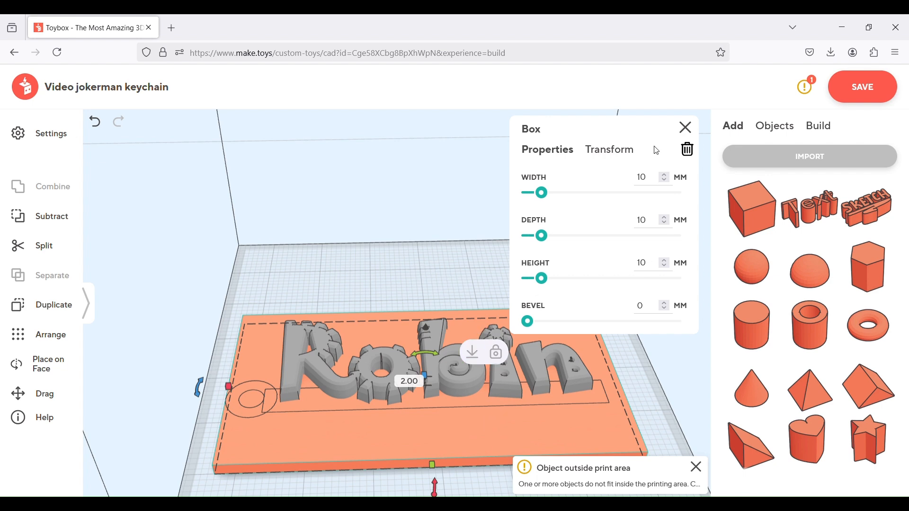
Step: Lower the box to Z -1 so it lies beneath the build plate surface
left_click(610, 150)
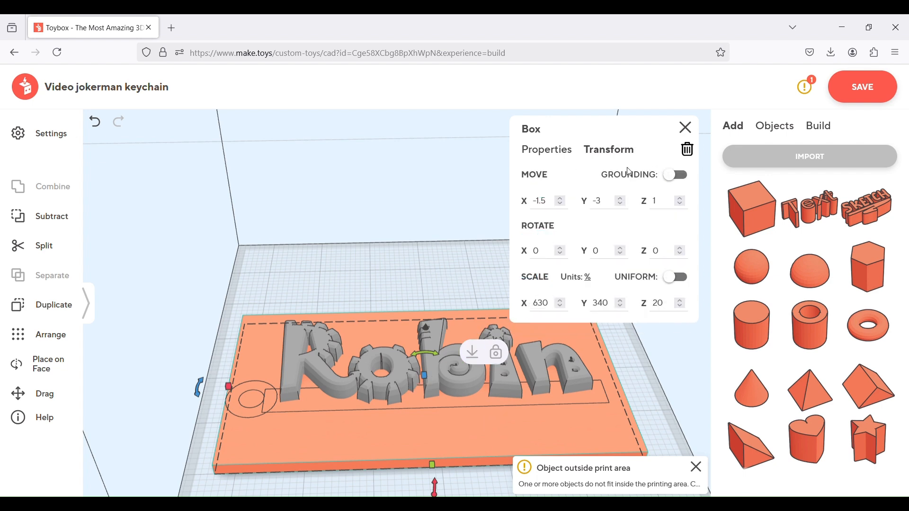
left_click(682, 205)
left_click(682, 205)
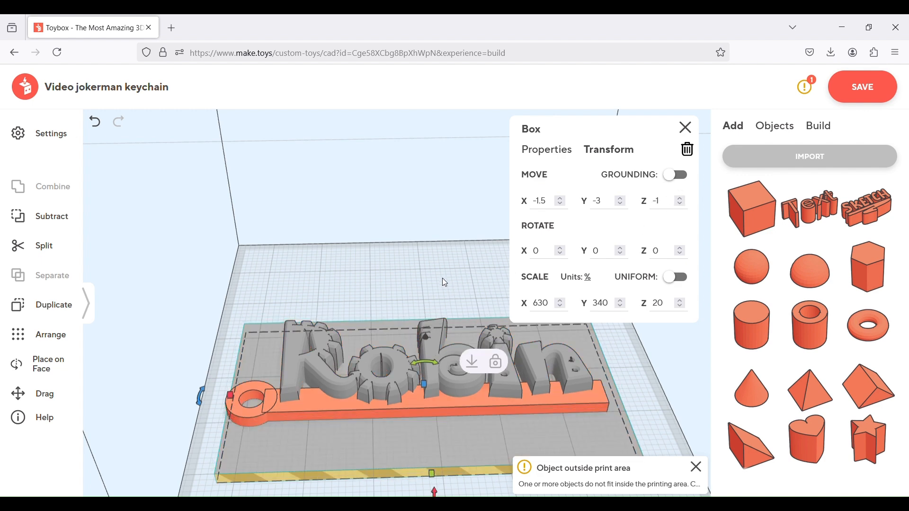
left_click_drag(442, 264, 443, 304)
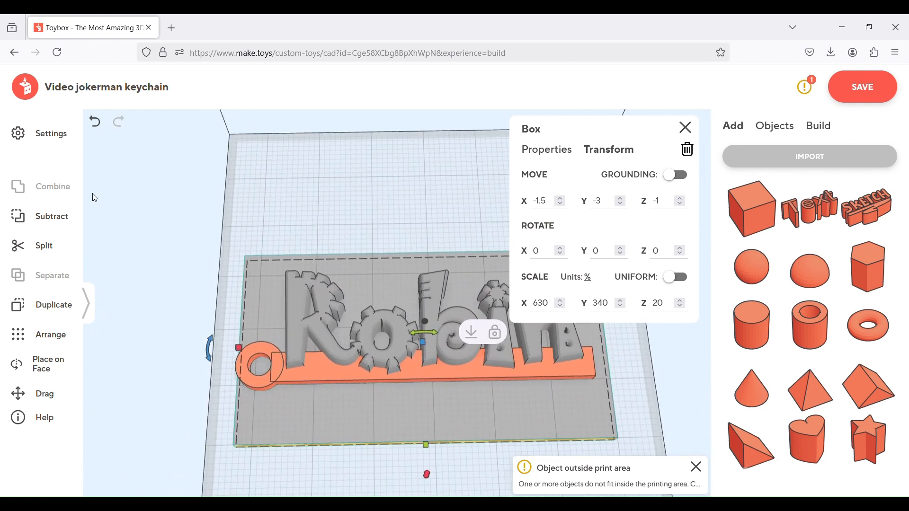
Step: Subtract the lowered box to trim the letters below the build plate, and check the keychain's underside
left_click(54, 217)
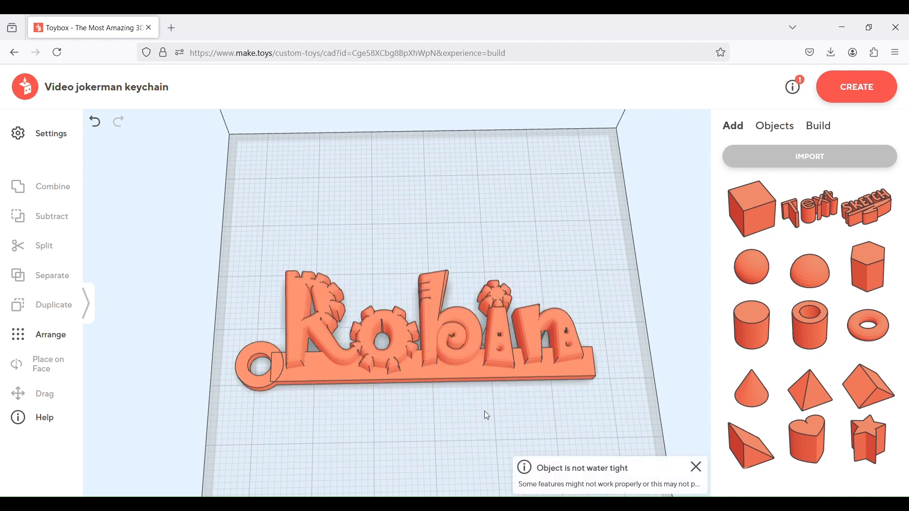
left_click_drag(483, 414, 503, 257)
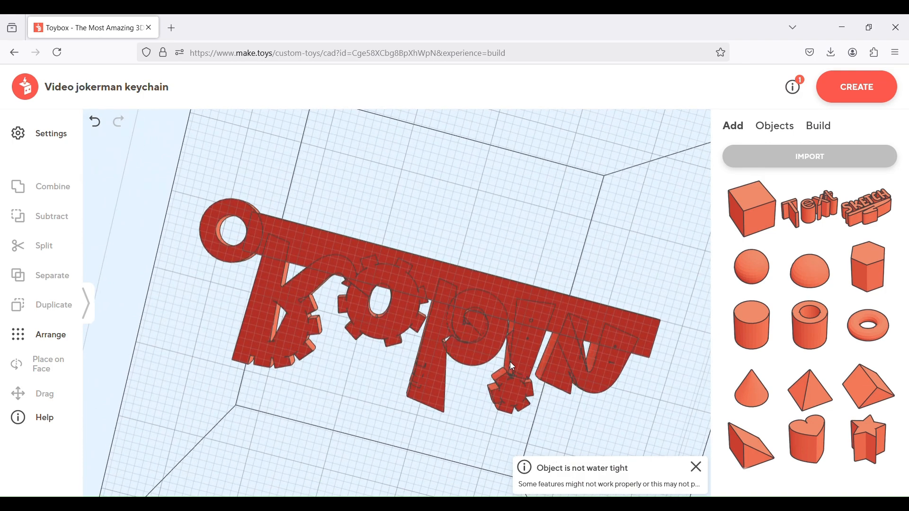
left_click_drag(339, 324, 464, 414)
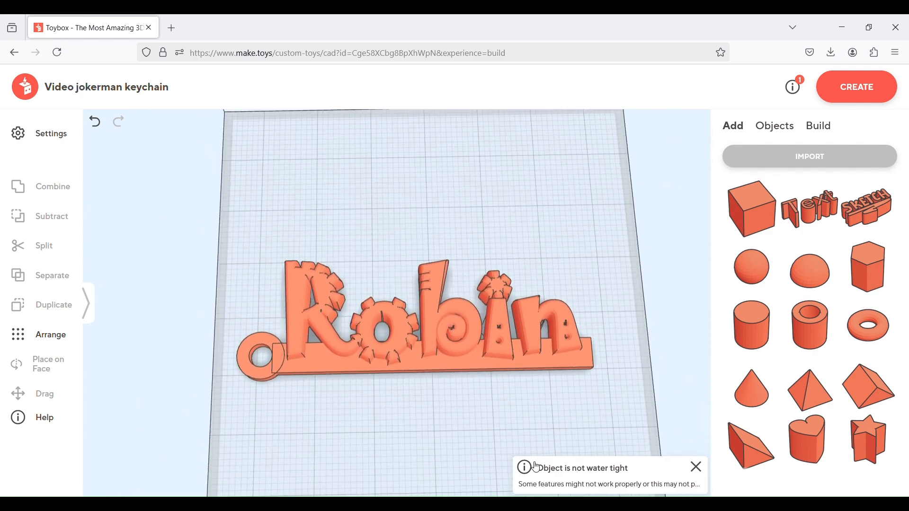
Step: Try the Fix Objects repair on the name model that is not watertight, undo it and dismiss the notifications
left_click(610, 478)
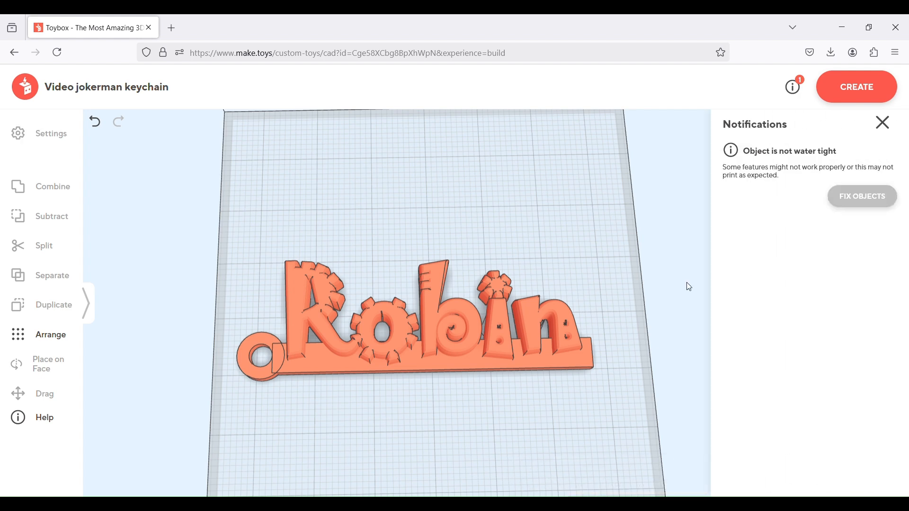
left_click(859, 197)
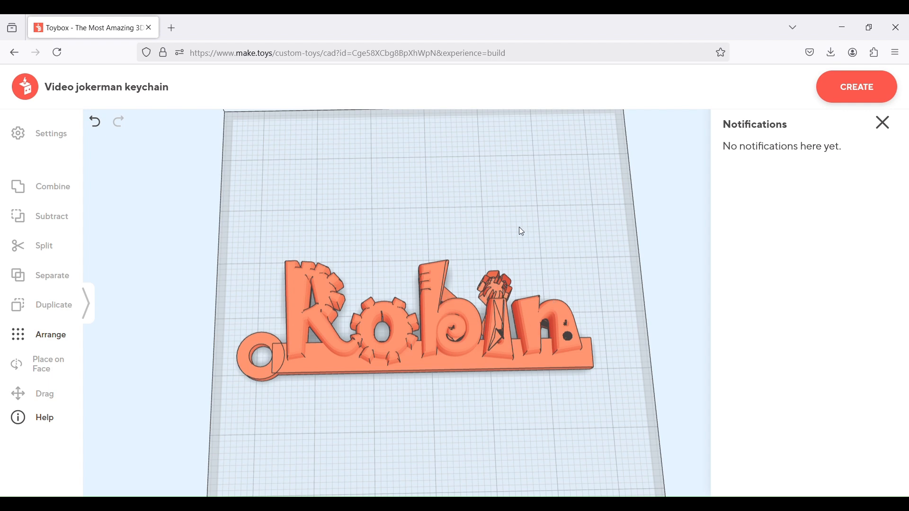
key("ctrl+z")
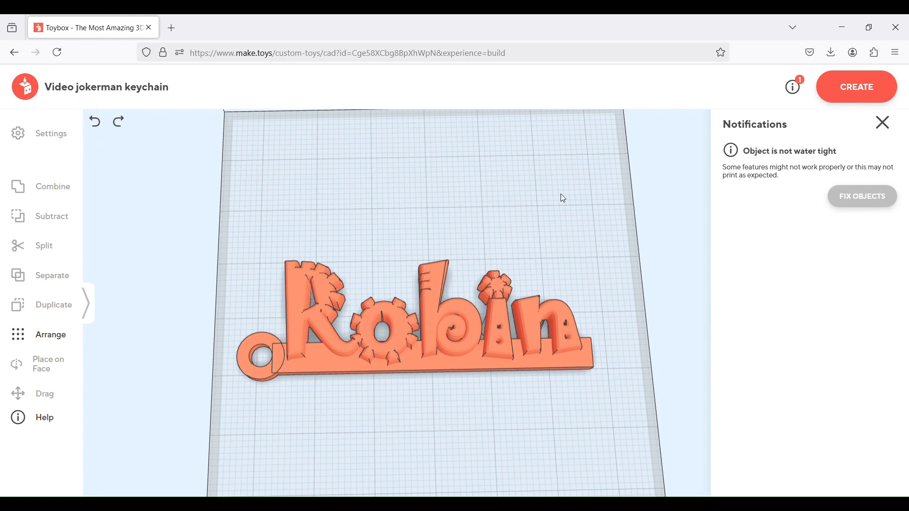
left_click(883, 123)
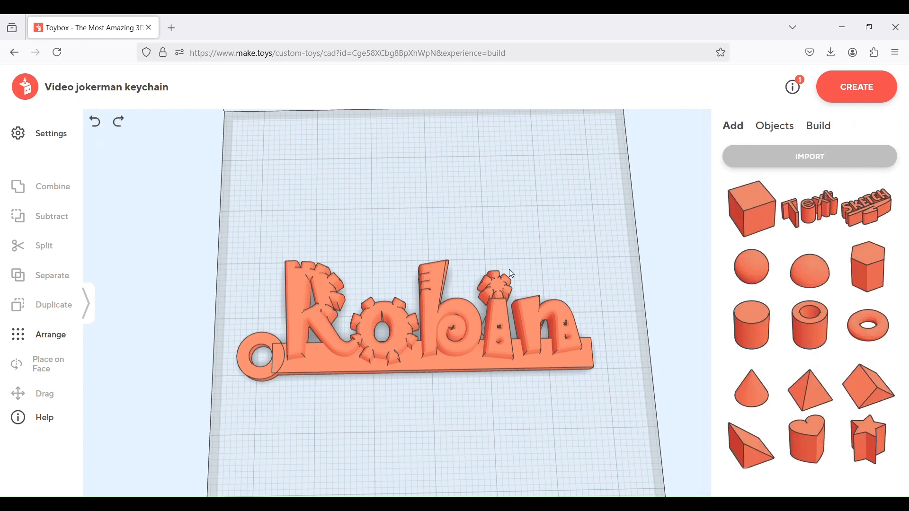
Step: Create the toy from the finished keychain and preview it on the printer's build plate
left_click(545, 313)
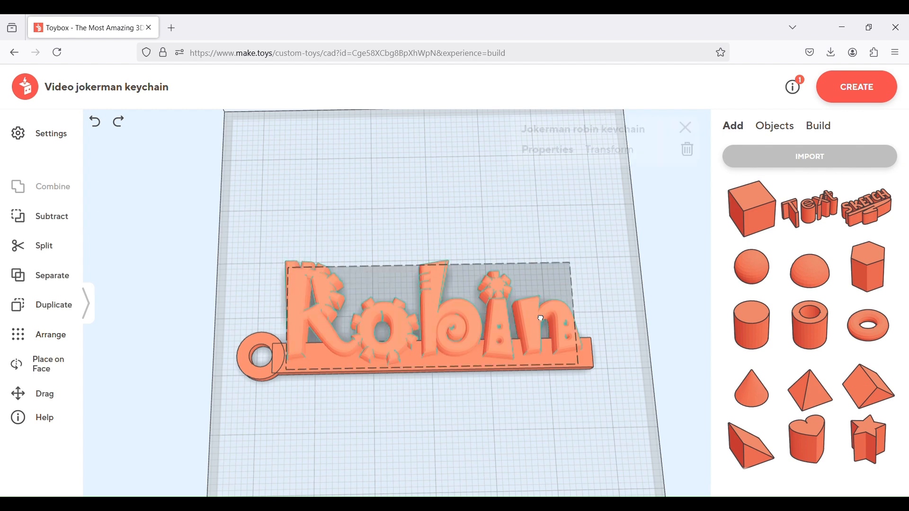
left_click(583, 276)
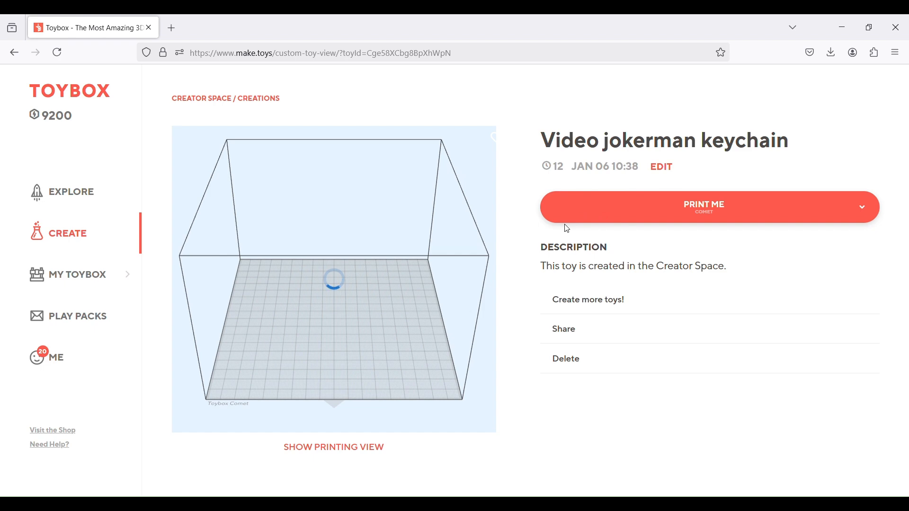
scroll(331, 357, "up", 3)
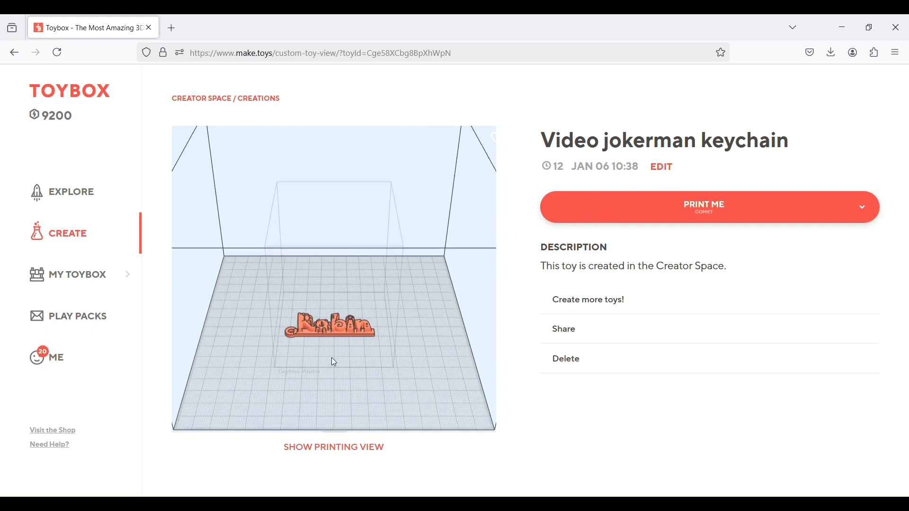
left_click_drag(374, 372, 389, 395)
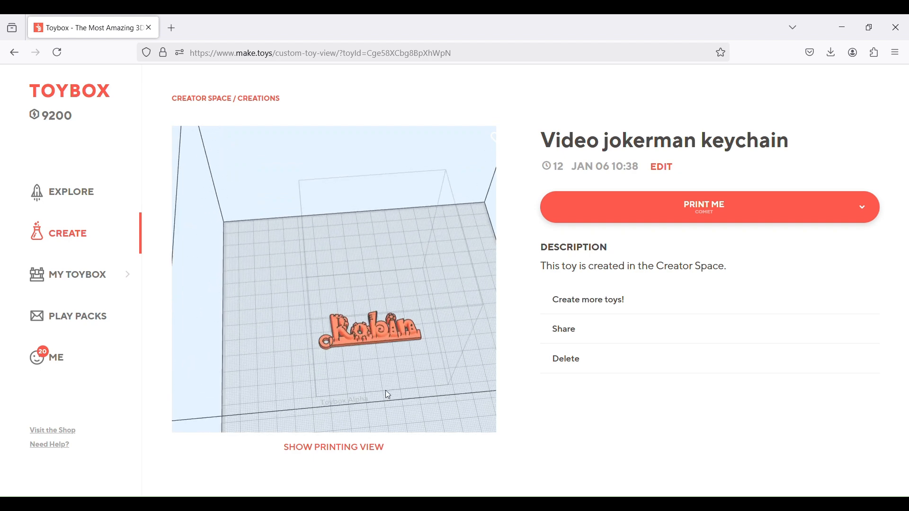
Step: Reopen the keychain creation for editing and show its build settings
left_click(665, 167)
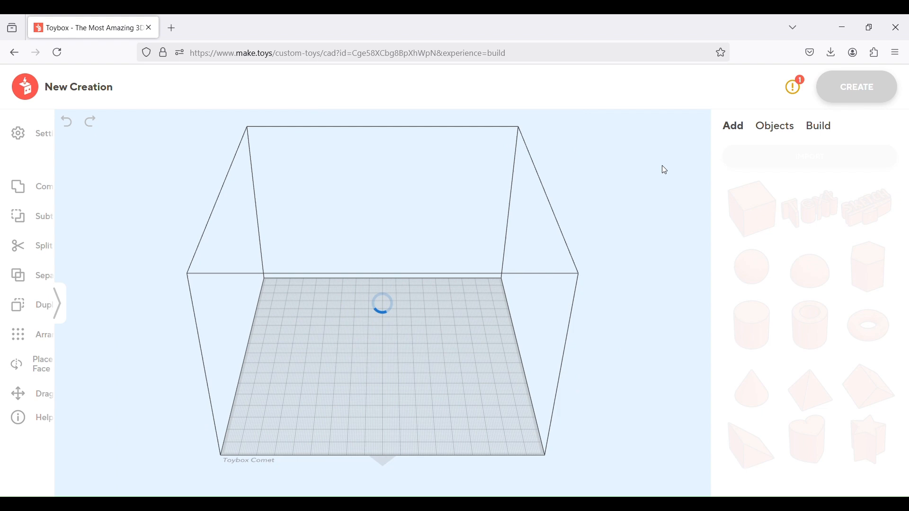
left_click(821, 132)
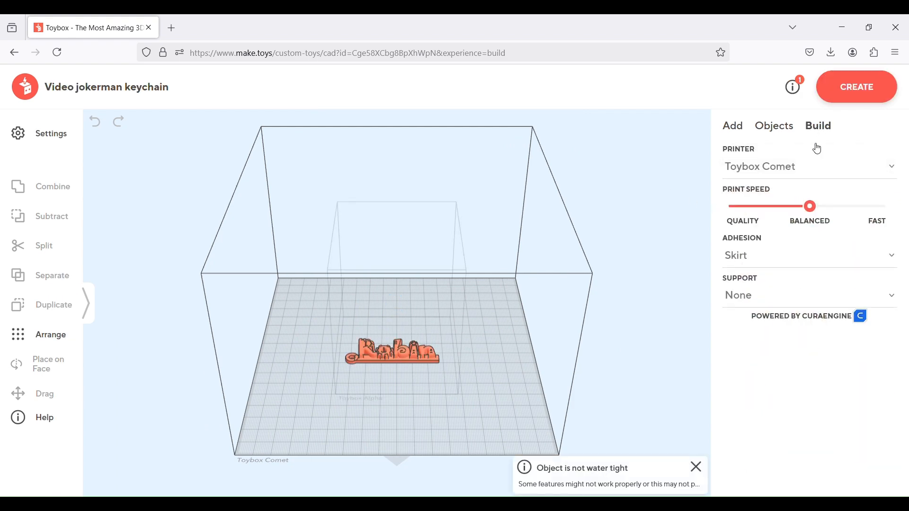